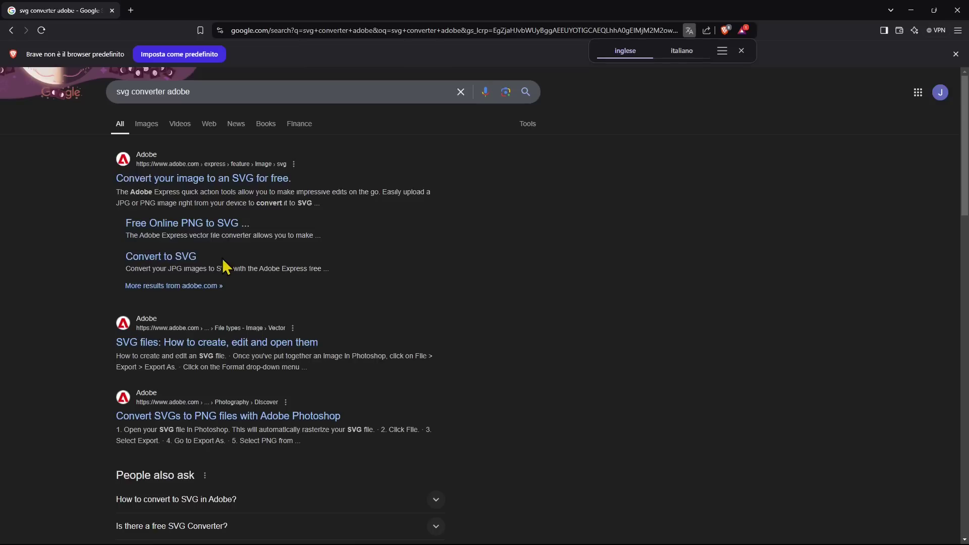
Step: Open Adobe's free image-to-SVG converter page from the search results in a new tab and start the photo upload tool
right_click(150, 184)
left_click(167, 190)
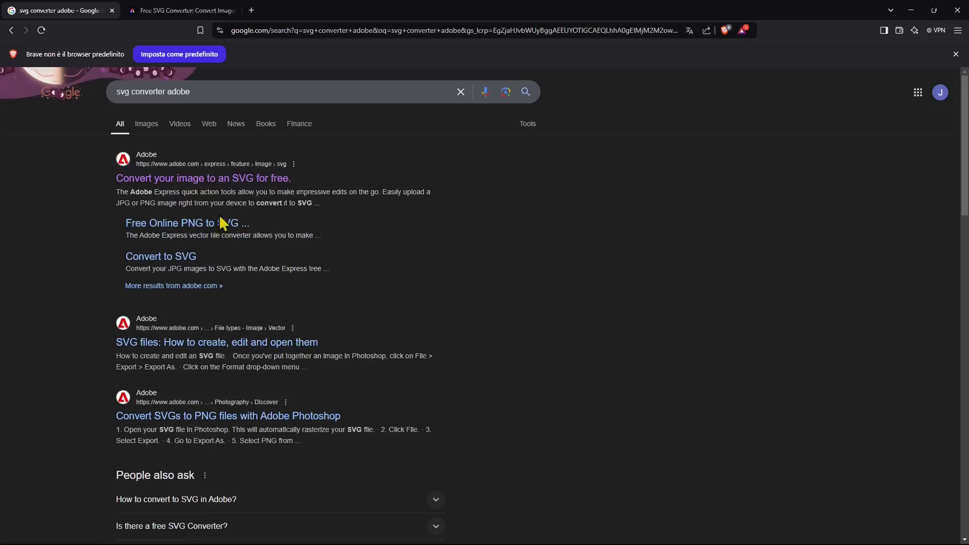
left_click(179, 9)
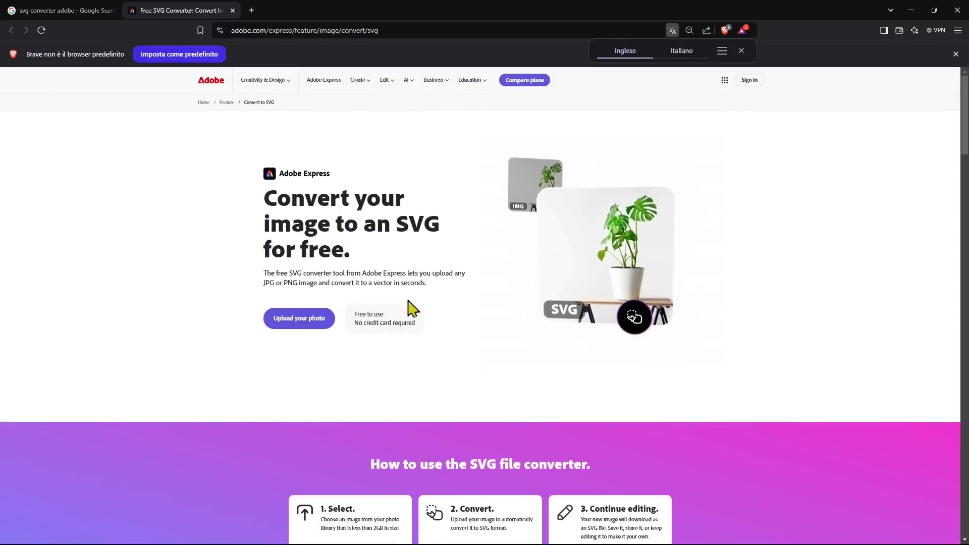
left_click(300, 321)
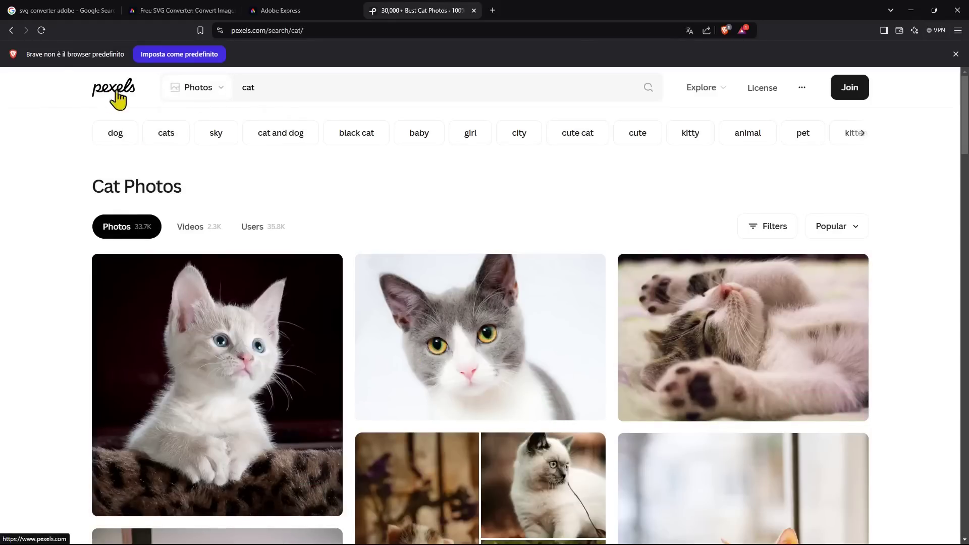
Step: Find the grey British Shorthair cat sitting on grass among the Pexels cat photos and open that photo's page
scroll(335, 287, "down", 2)
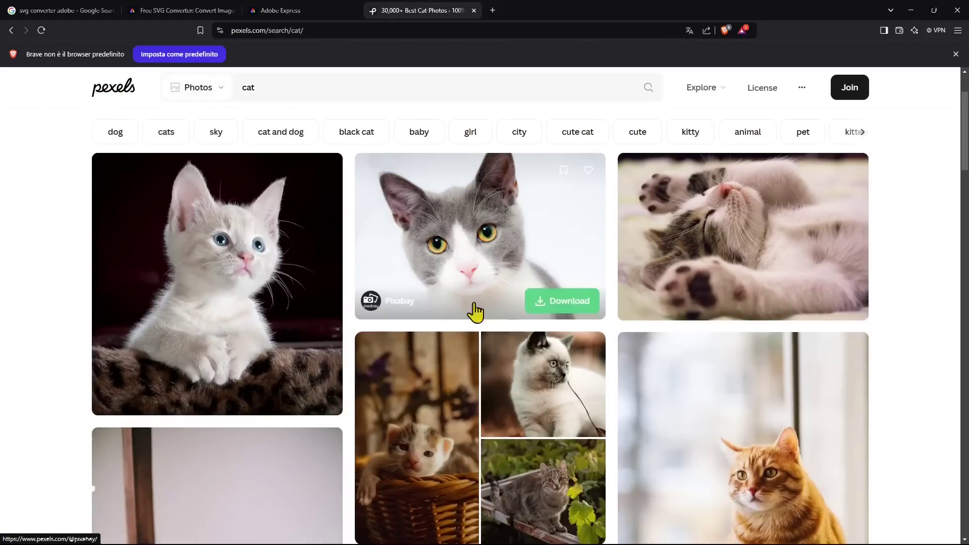
scroll(480, 232, "up", 2)
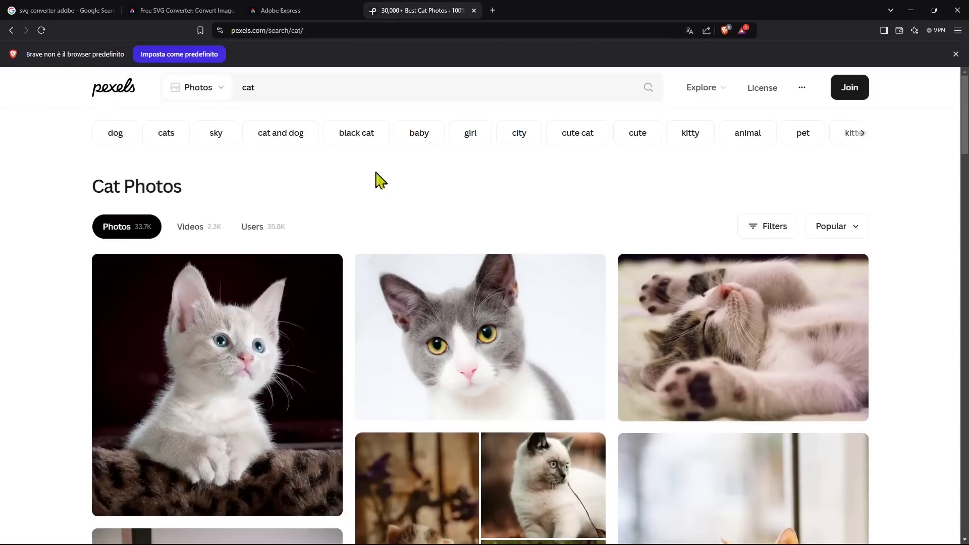
scroll(475, 358, "down", 2)
scroll(475, 359, "down", 5)
scroll(489, 350, "down", 3)
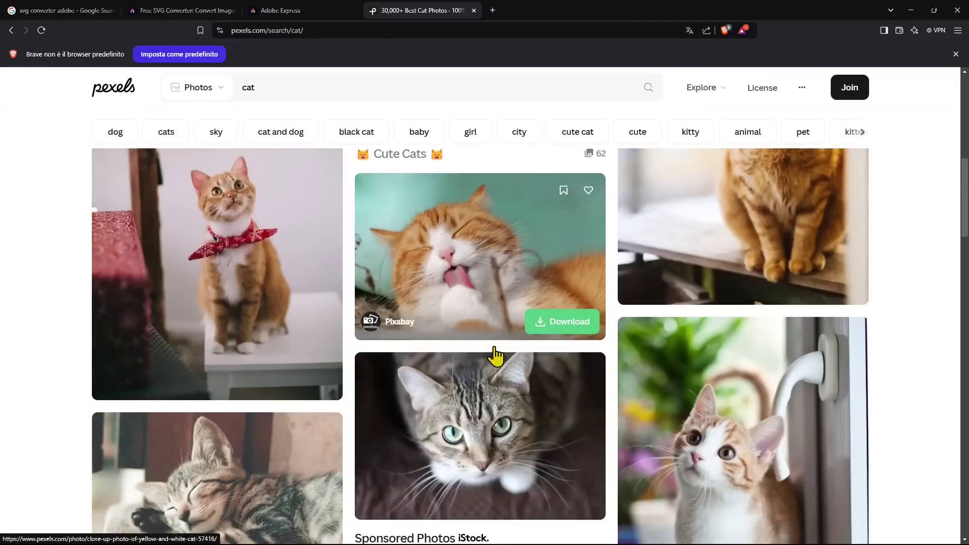
scroll(301, 233, "down", 5)
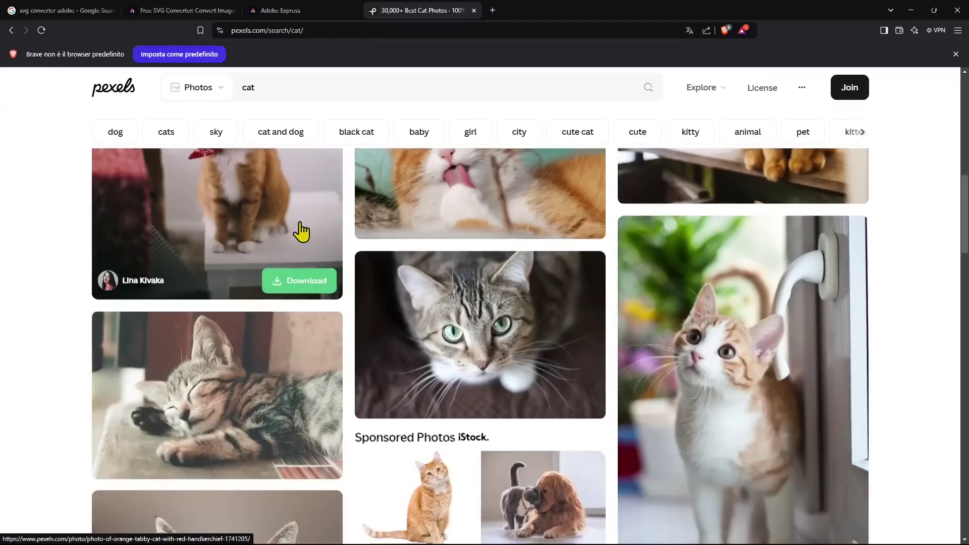
scroll(476, 330, "down", 10)
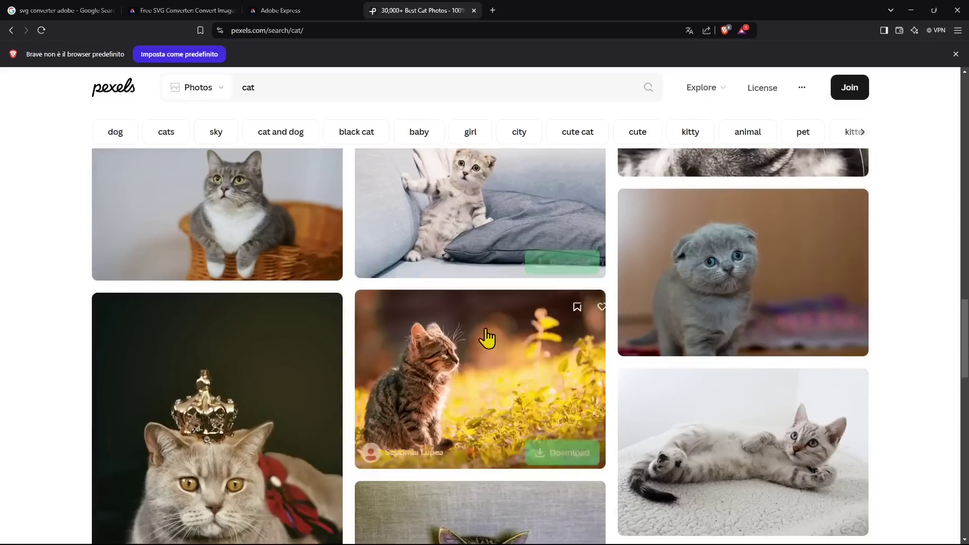
scroll(486, 329, "down", 3)
scroll(485, 327, "down", 5)
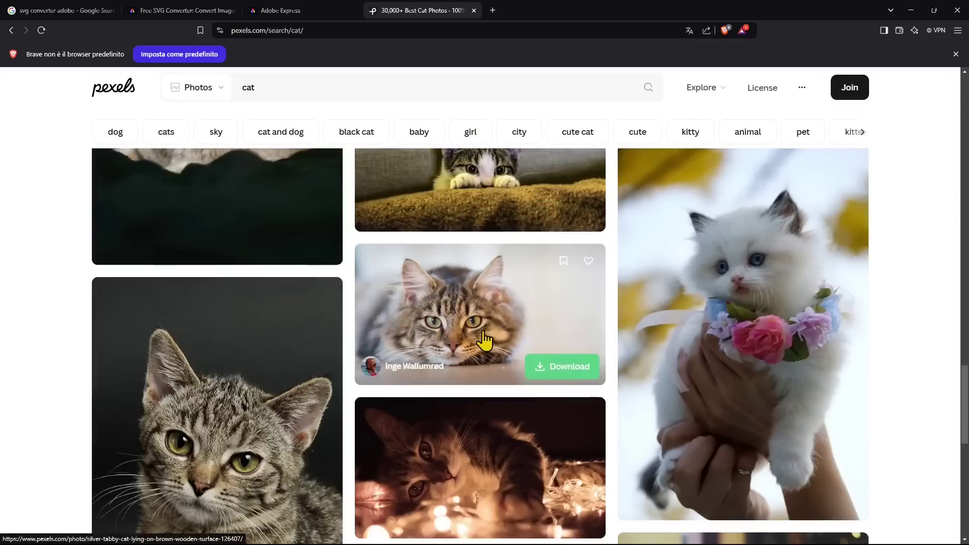
scroll(484, 340, "down", 4)
scroll(484, 340, "down", 7)
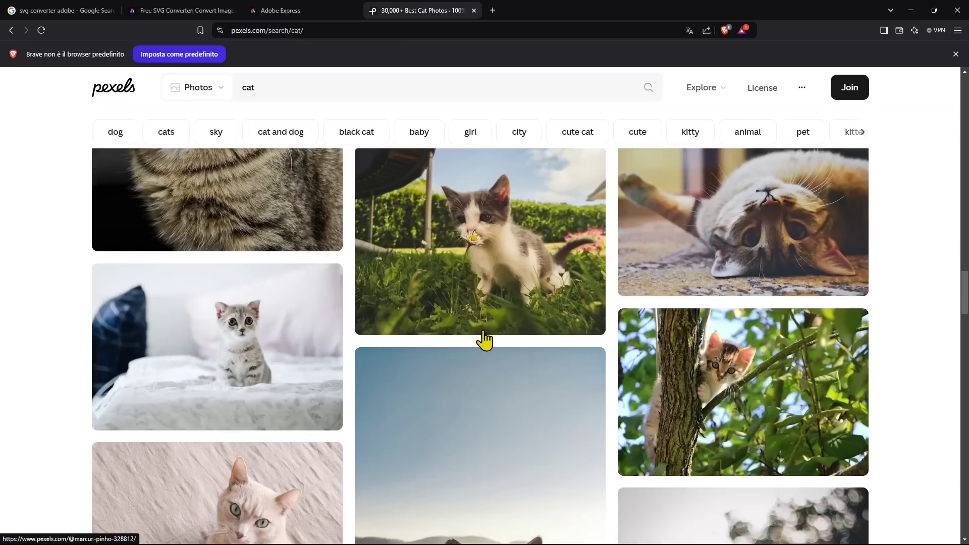
scroll(471, 338, "down", 2)
scroll(477, 334, "down", 2)
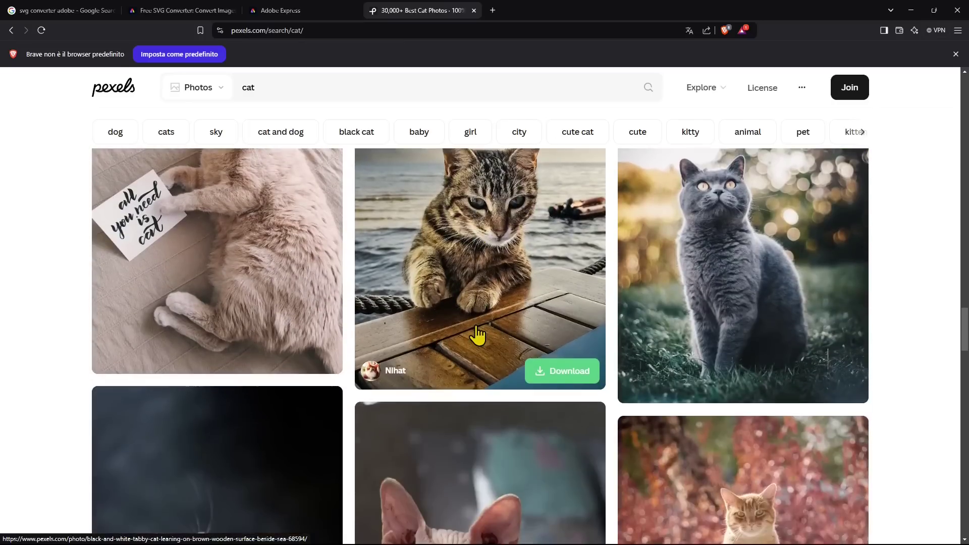
scroll(477, 335, "up", 1)
left_click(755, 257)
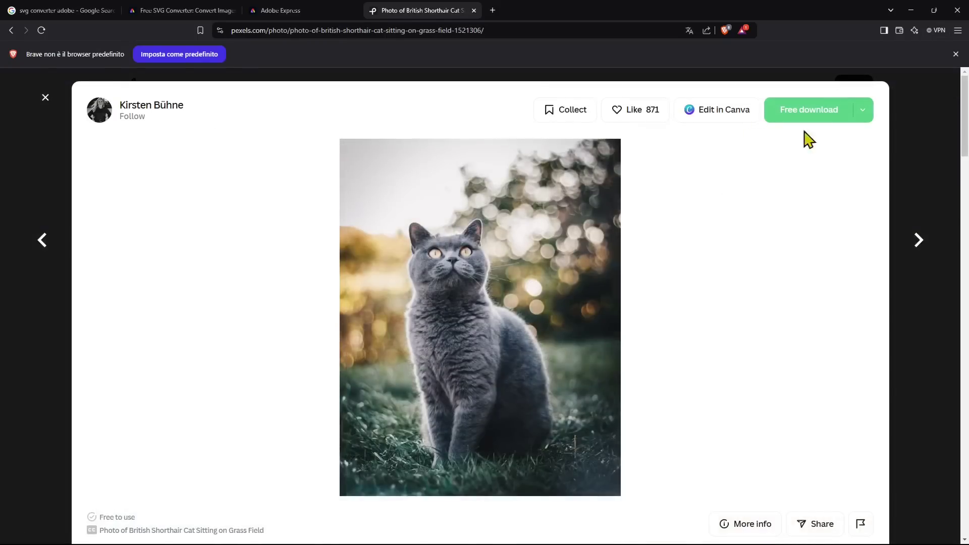
Step: Request the download of the British Shorthair photo in the Medium 1280x1630 size
left_click(864, 116)
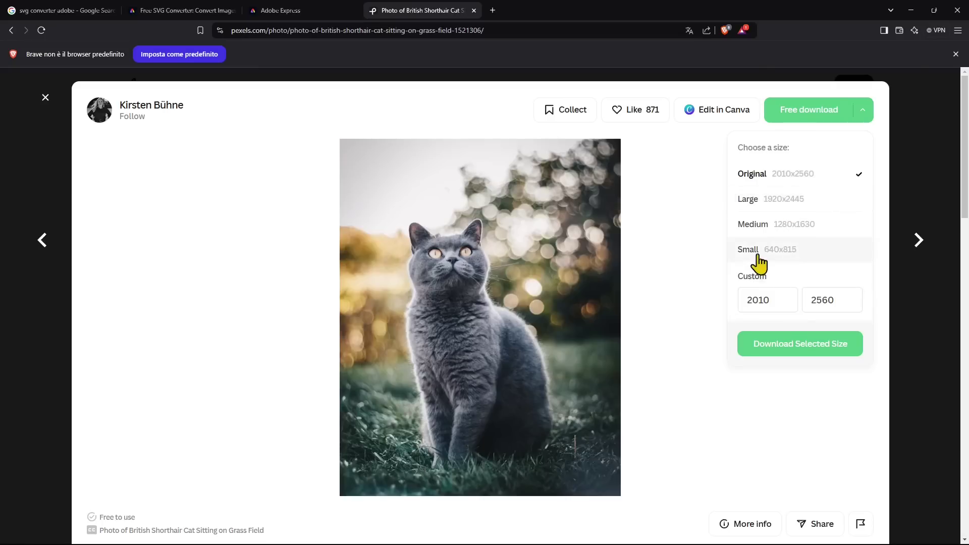
left_click(773, 231)
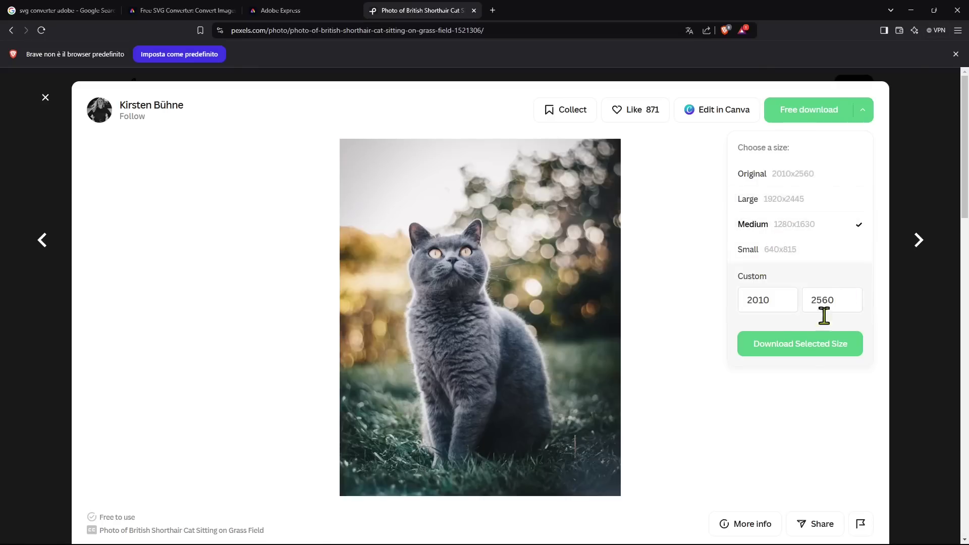
left_click(799, 352)
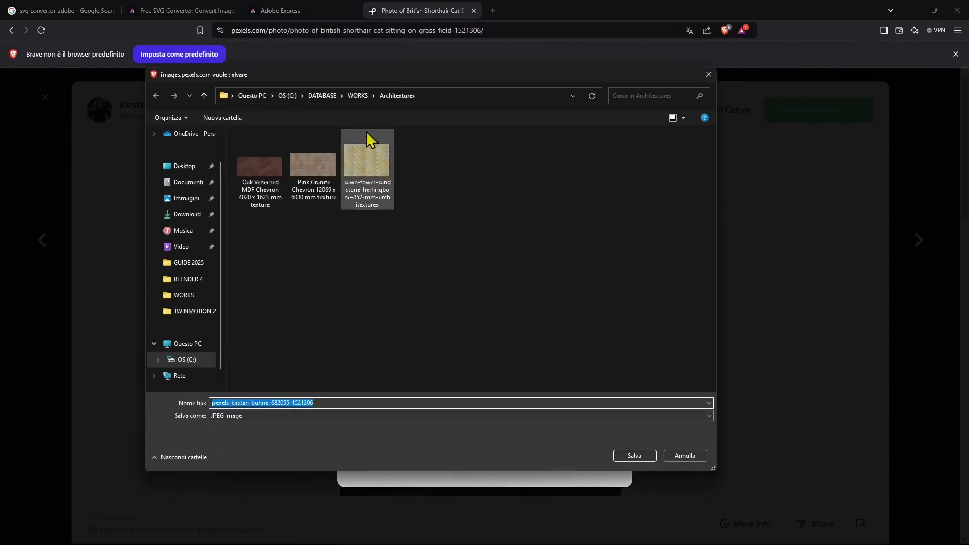
Step: Save the cat photo as a JPEG image in the GUIDE 2025 folder, keeping the suggested file name
left_click(357, 95)
left_click(292, 190)
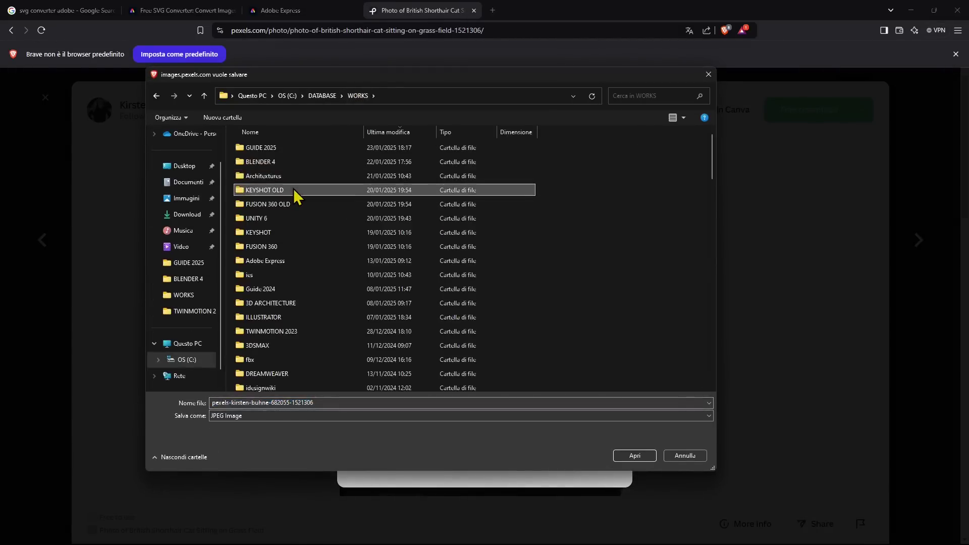
scroll(293, 189, "down", 10)
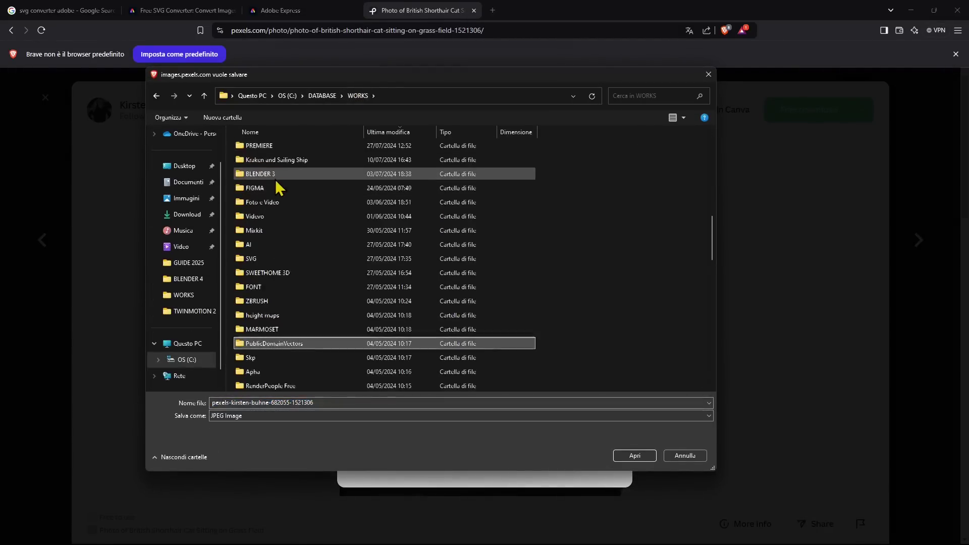
scroll(276, 182, "down", 15)
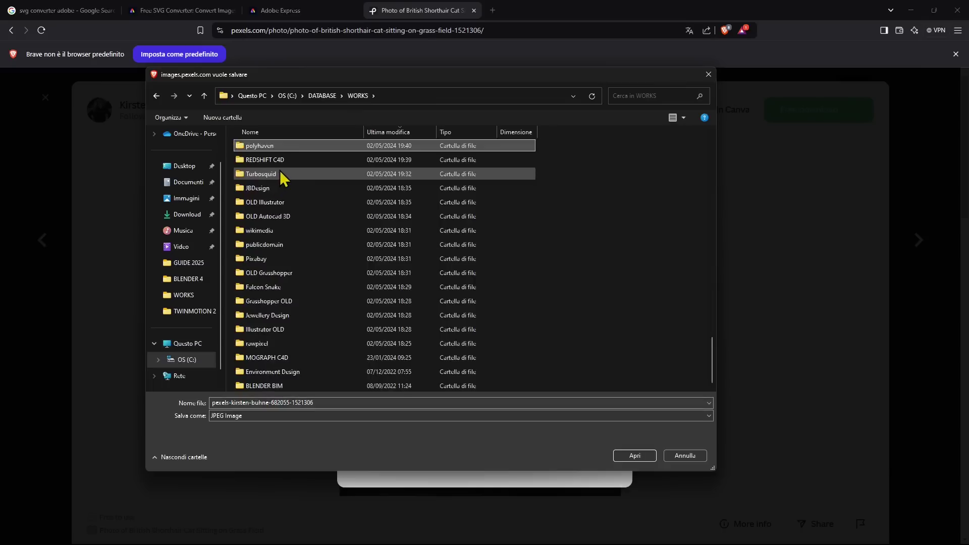
scroll(281, 172, "up", 15)
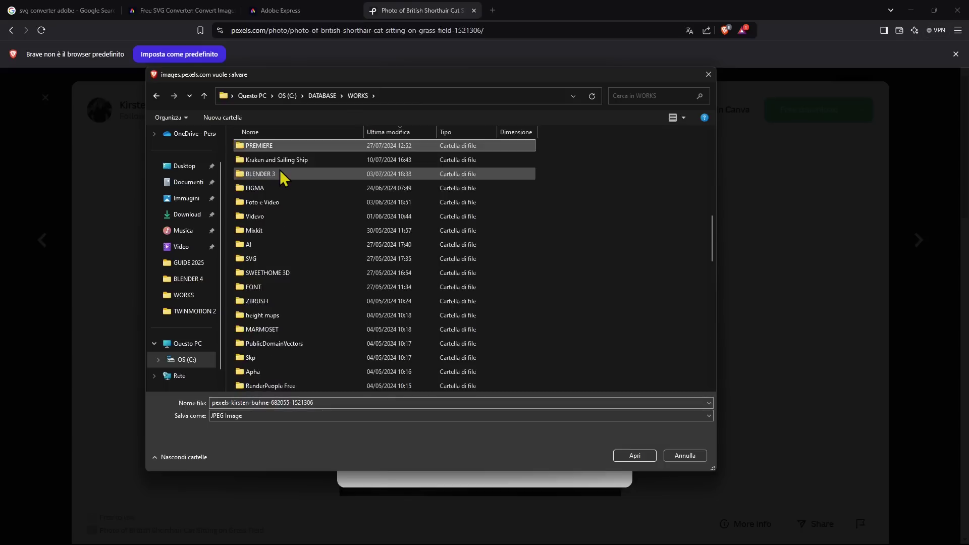
left_click(202, 264)
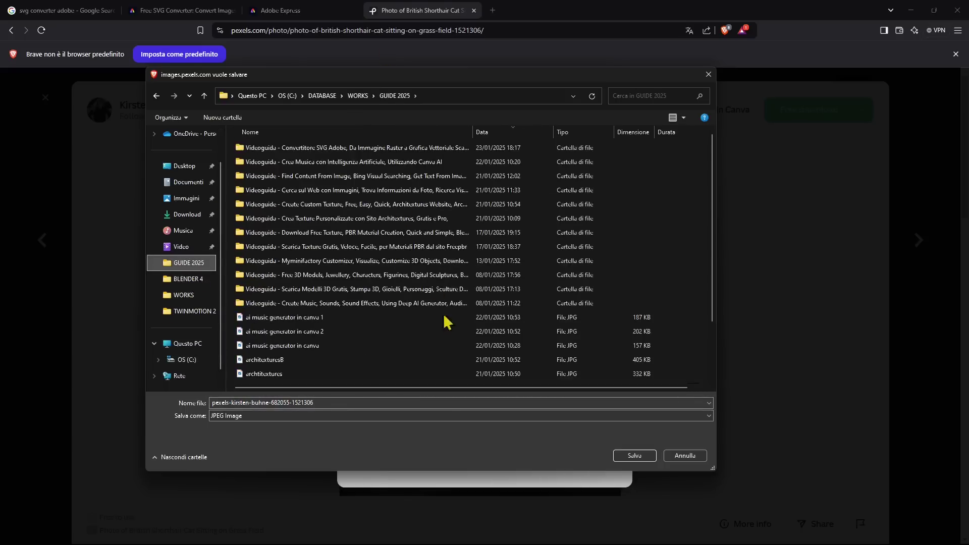
left_click(635, 456)
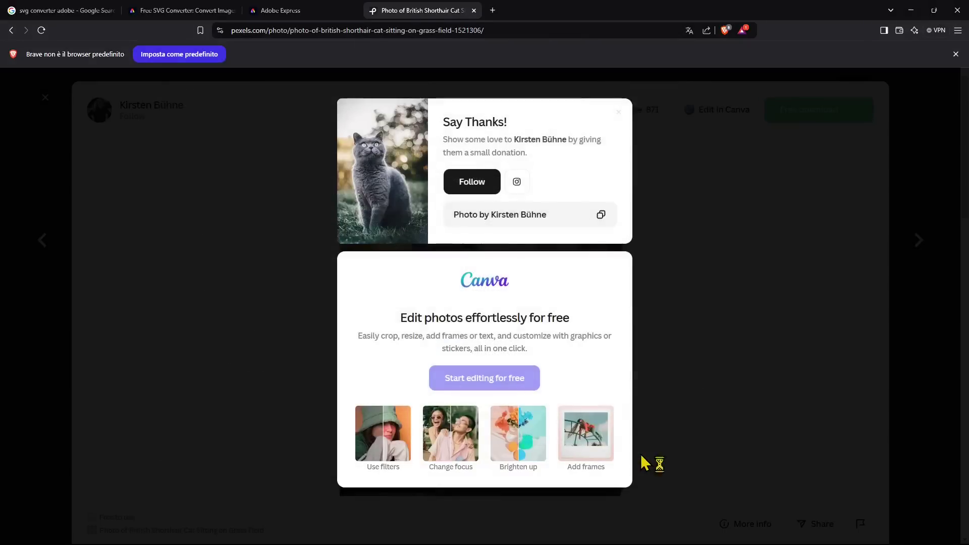
Step: Show the downloaded cat photo in its File Explorer folder, then undock the browser window and close the Pexels page
mouse_move(822, 67)
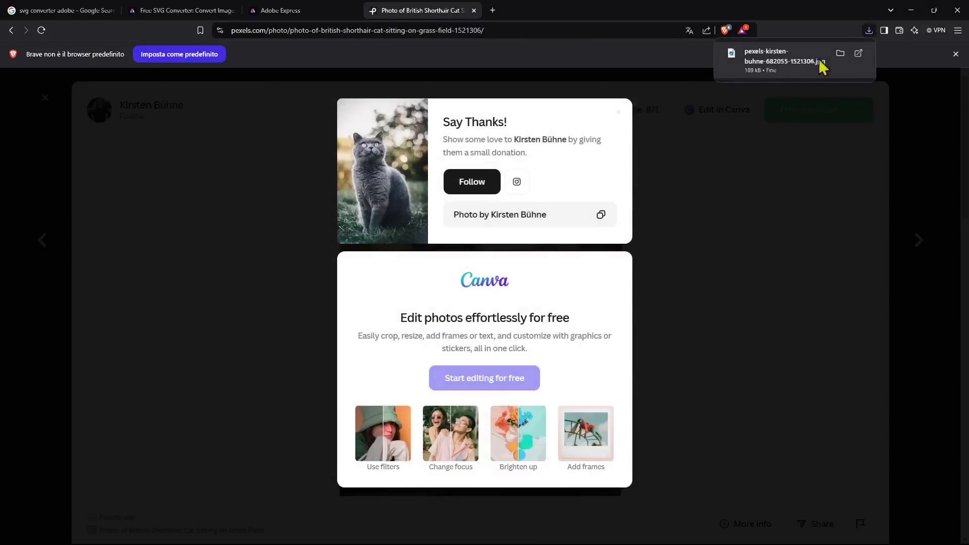
left_click(840, 54)
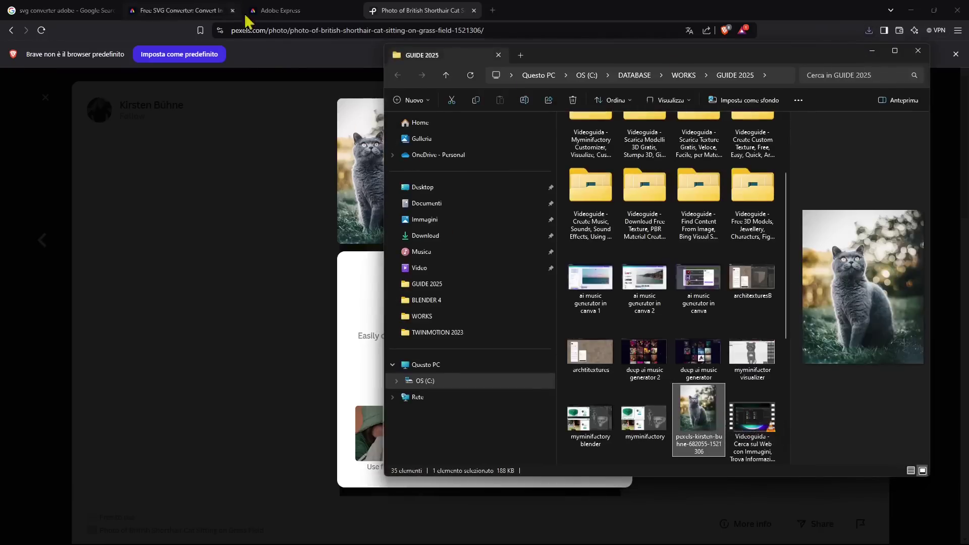
left_click_drag(263, 8, 298, 87)
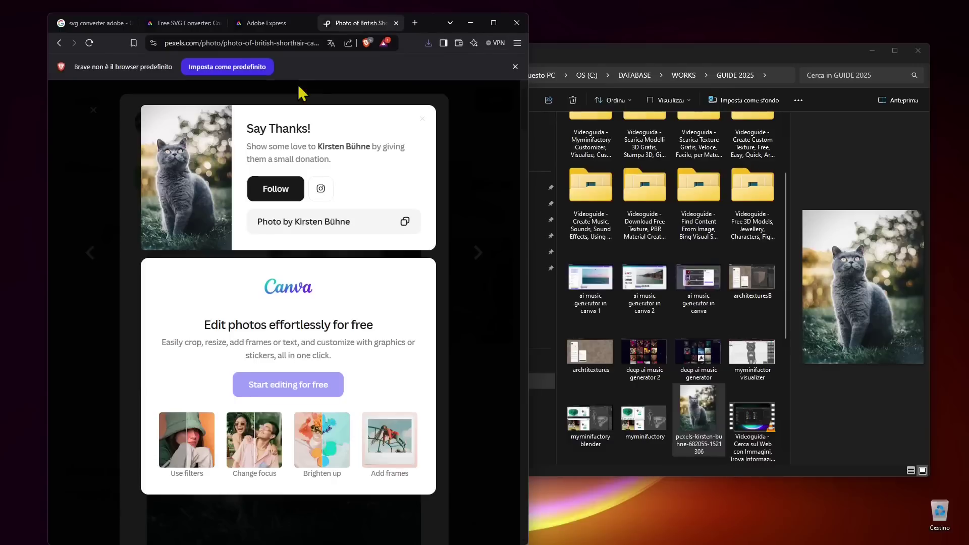
left_click(396, 23)
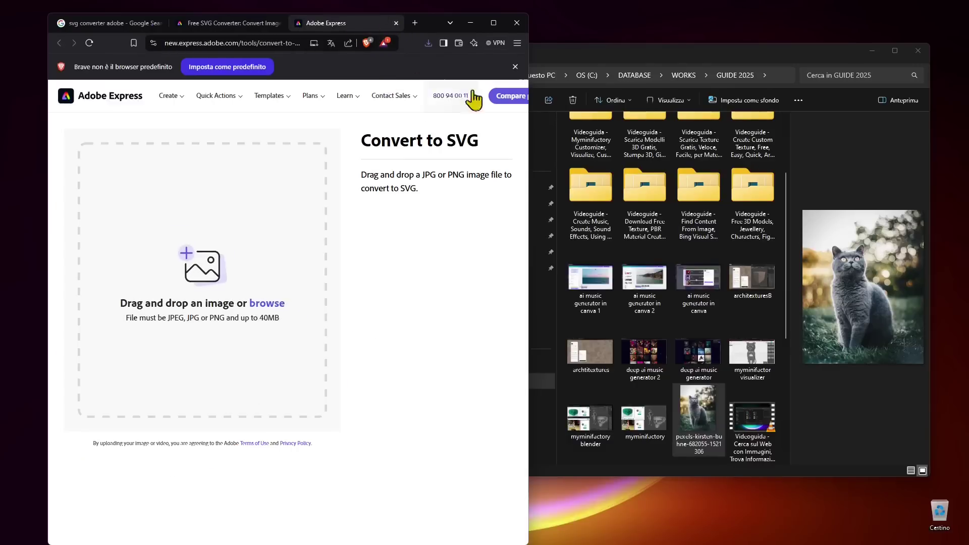
Step: Resize and arrange the browser and GUIDE 2025 folder windows so both the converter's upload area and the cat photo are reachable
left_click_drag(531, 16, 800, 131)
left_click_drag(643, 140, 606, 77)
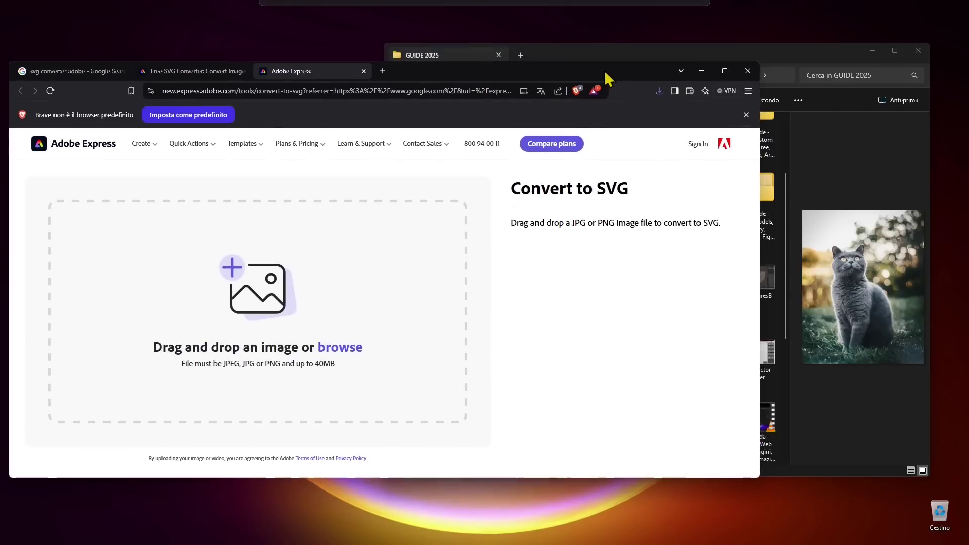
left_click_drag(811, 65, 843, 121)
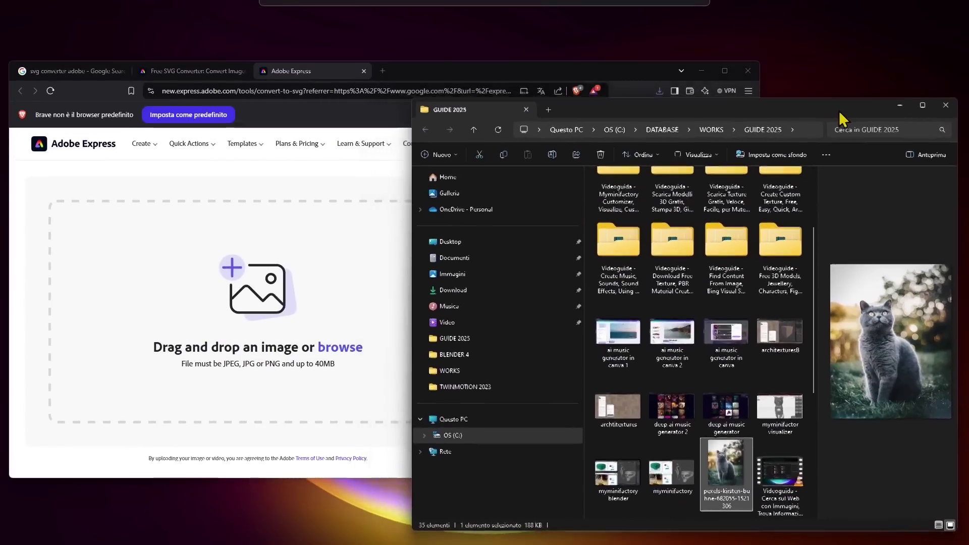
left_click_drag(740, 465, 333, 331)
left_click(250, 295)
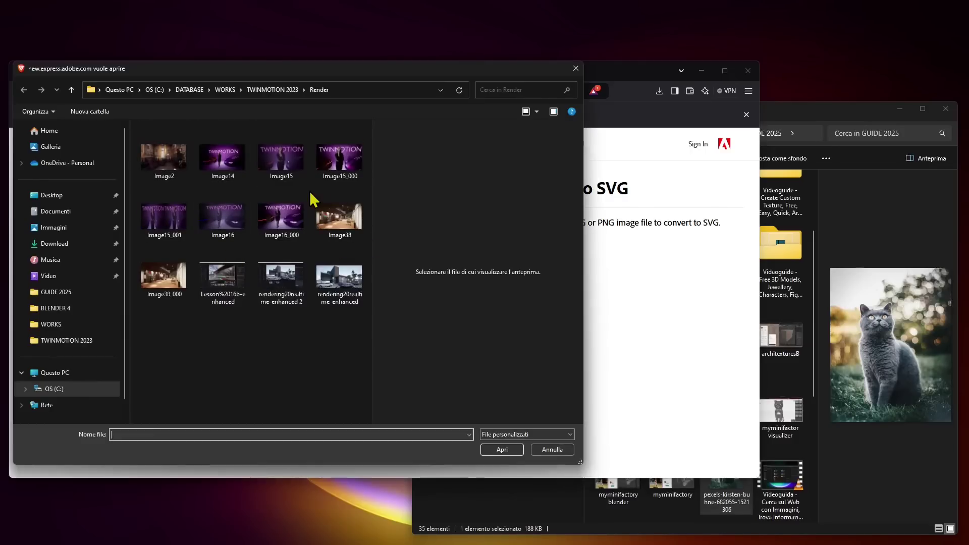
left_click(575, 66)
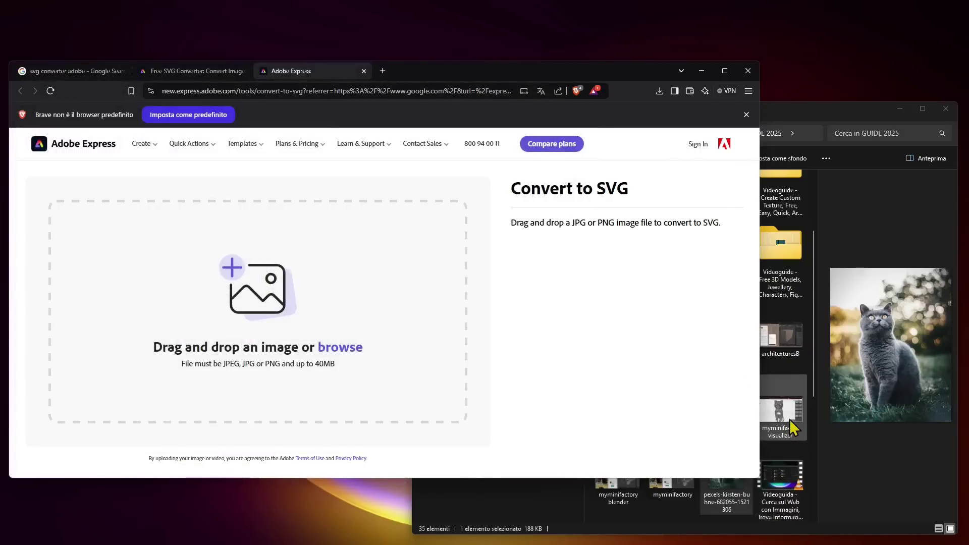
Step: Upload the downloaded cat photo from the folder to the SVG converter, and narrow the browser window beside the folder window
left_click_drag(727, 475, 287, 318)
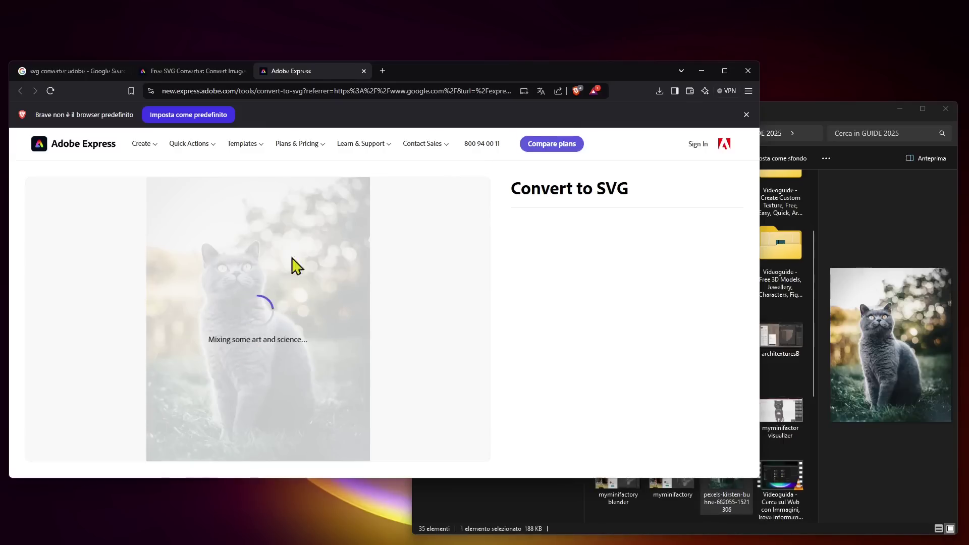
left_click_drag(422, 77, 420, 22)
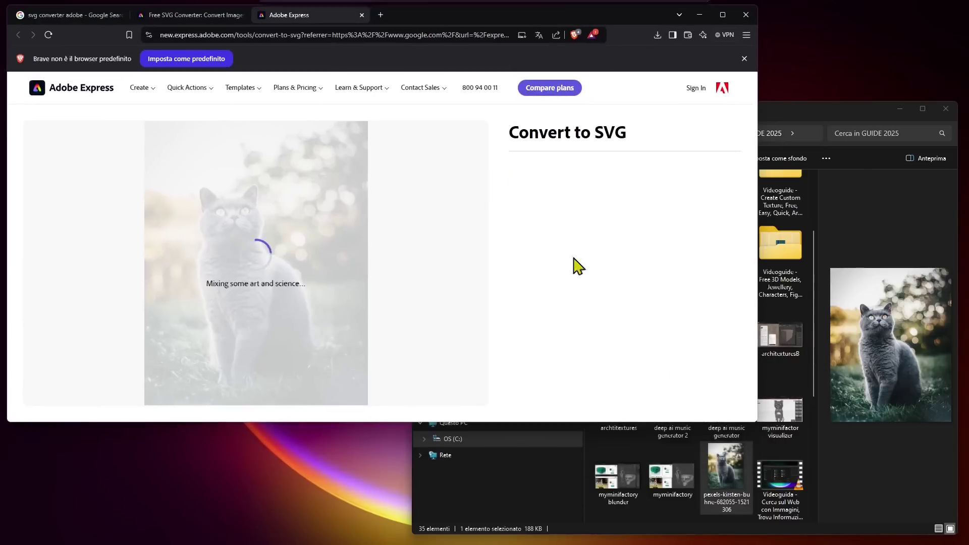
left_click_drag(757, 421, 451, 513)
mouse_move(253, 512)
left_mouse_down()
mouse_move(257, 523)
mouse_move(266, 514)
left_mouse_up()
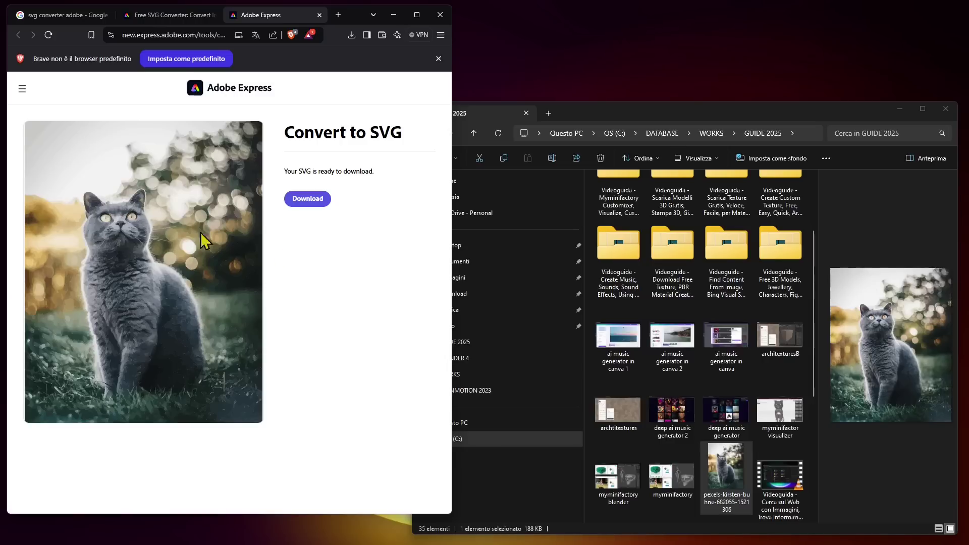
Step: Try to download the converted SVG without signing up, and widen the browser window again
left_click(316, 201)
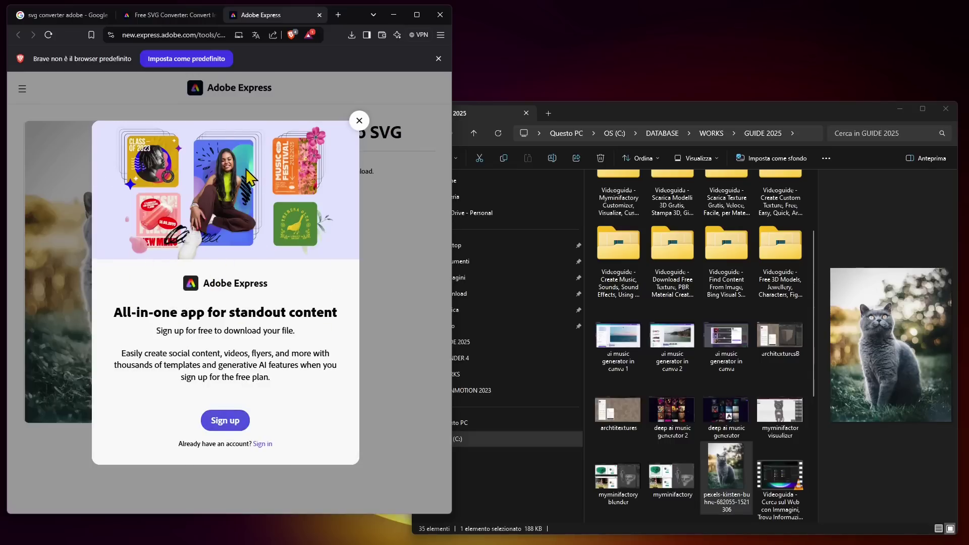
left_click(360, 121)
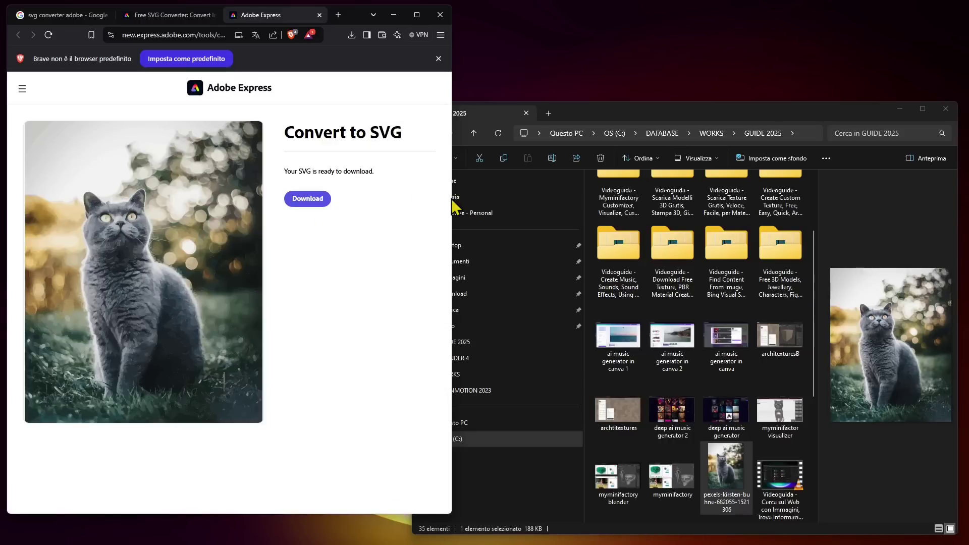
left_click_drag(451, 198, 575, 200)
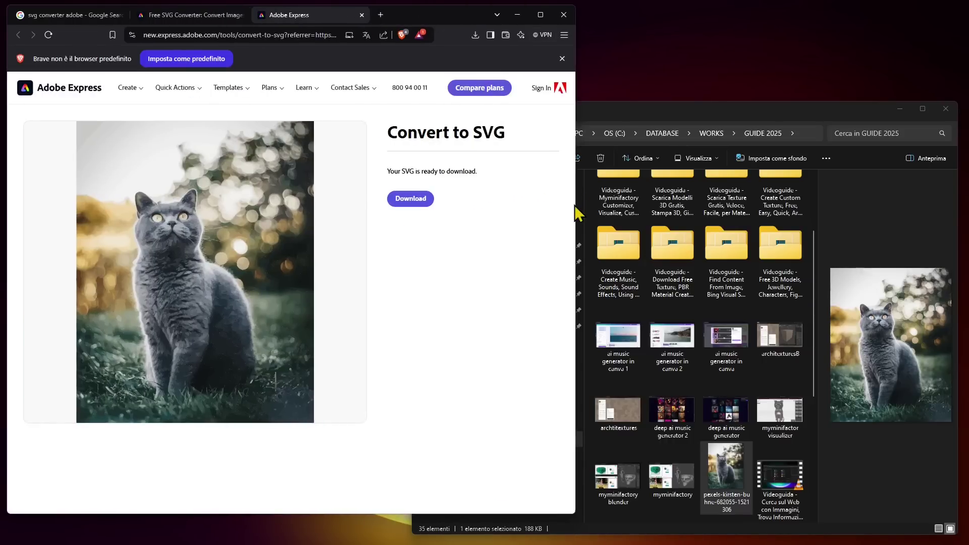
Step: Enlarge the converted cat on the converter page and the original photo's preview in the GUIDE 2025 folder to compare them
scroll(158, 250, "up", 5, "ctrl")
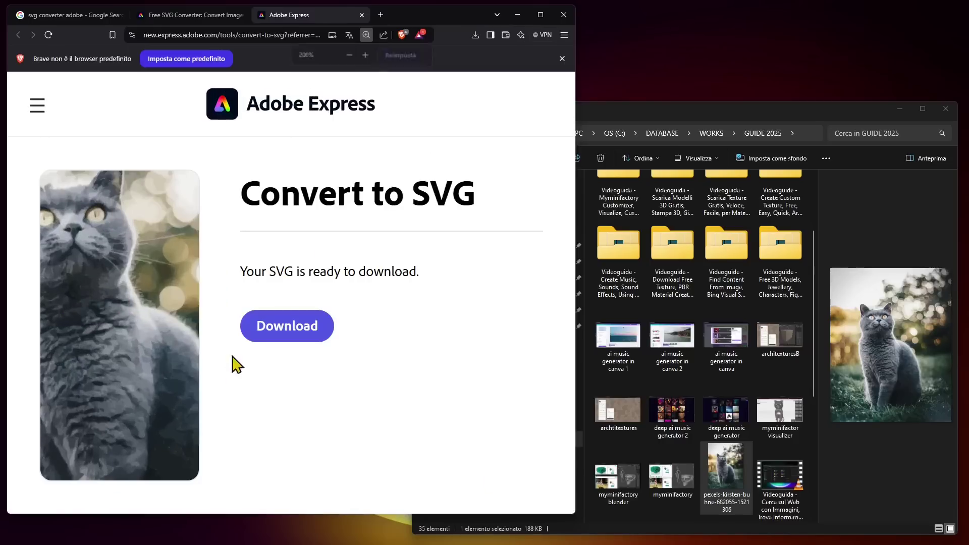
scroll(154, 302, "down", 1, "ctrl")
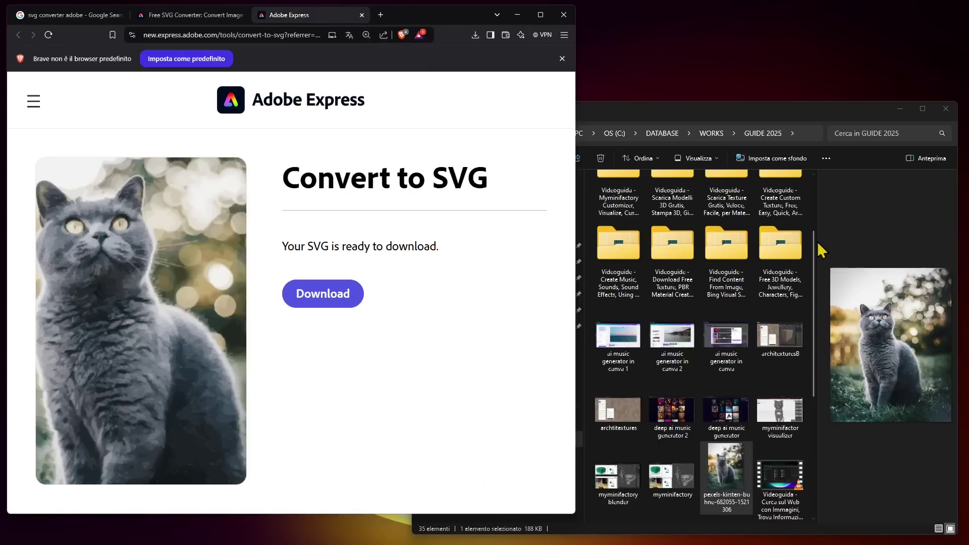
left_click_drag(818, 247, 705, 254)
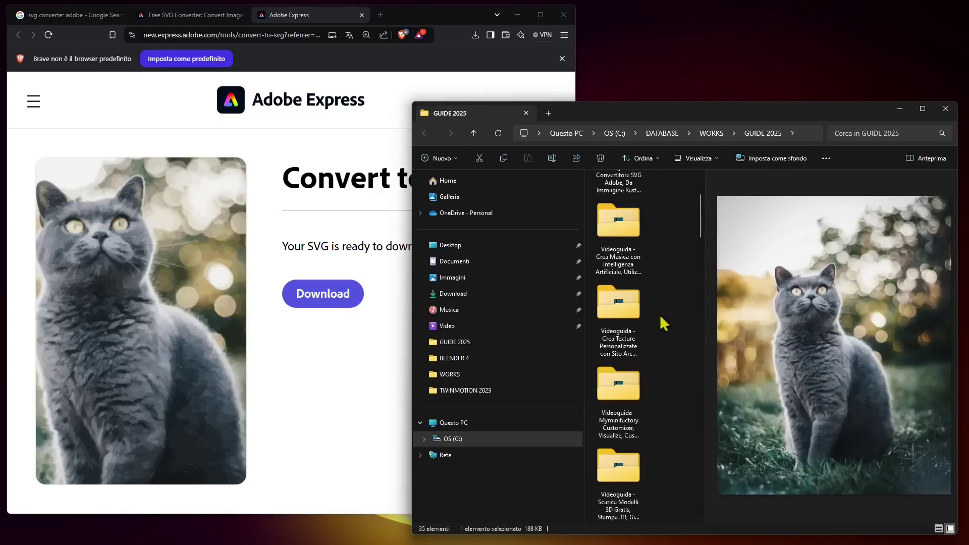
scroll(642, 454, "down", 5)
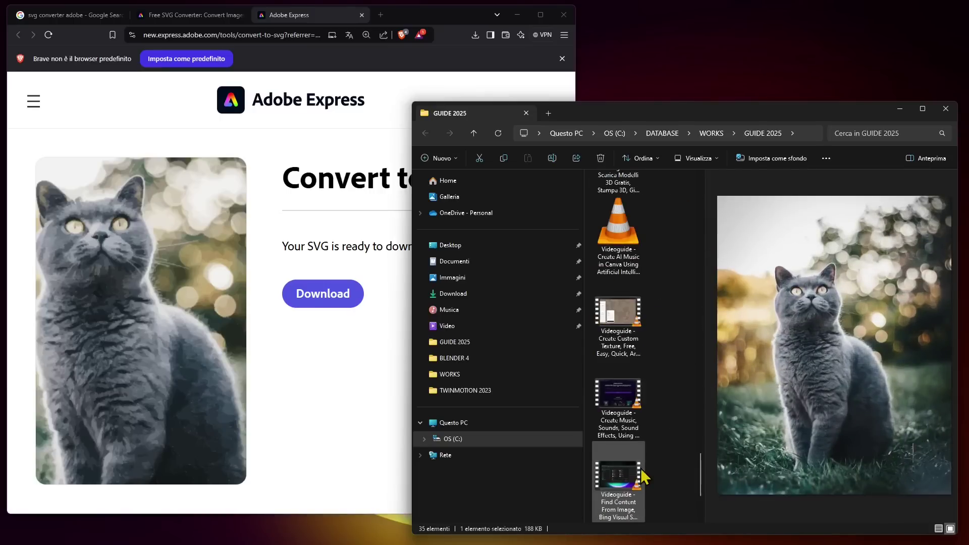
scroll(641, 469, "down", 2)
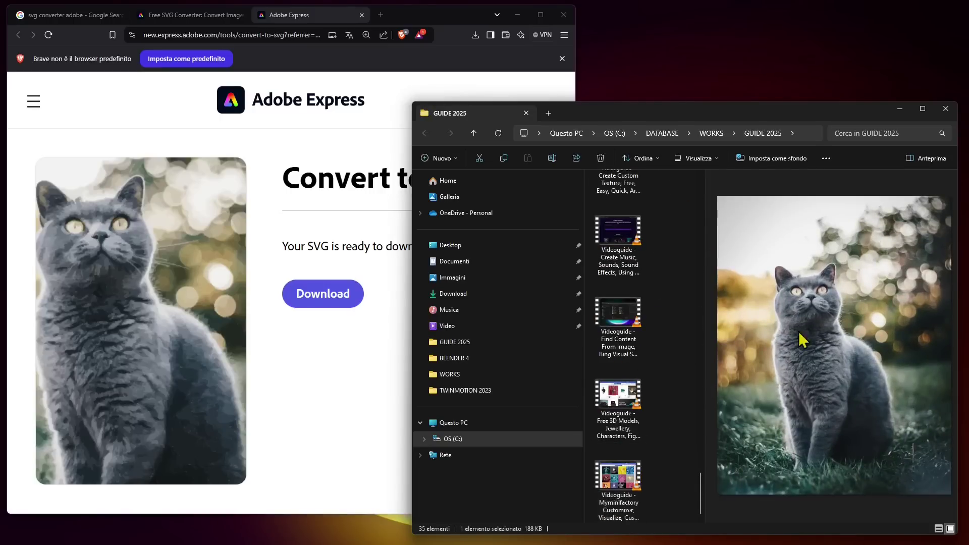
scroll(623, 469, "up", 3)
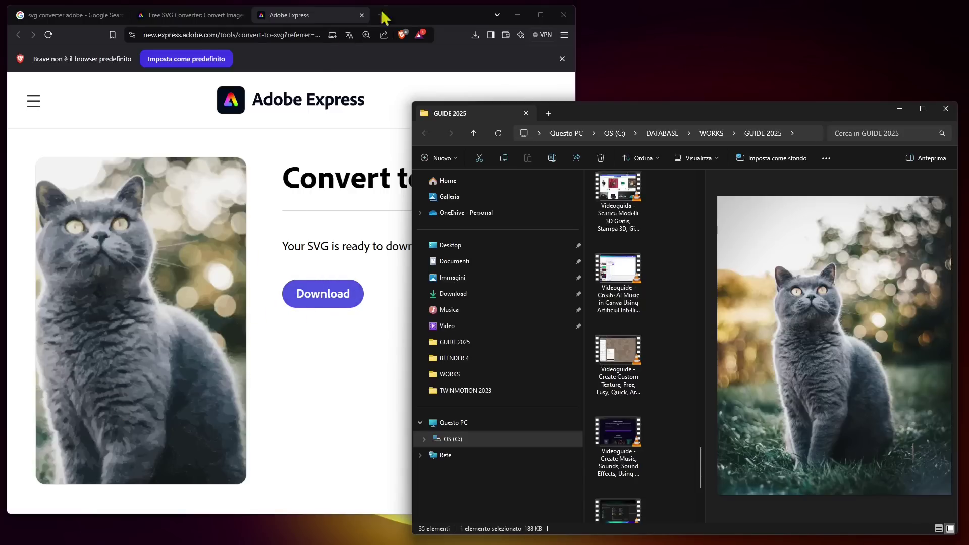
Step: Search Google for "adobe illustrator" from the page that holds the free SVG converter's landing page
left_click(199, 16)
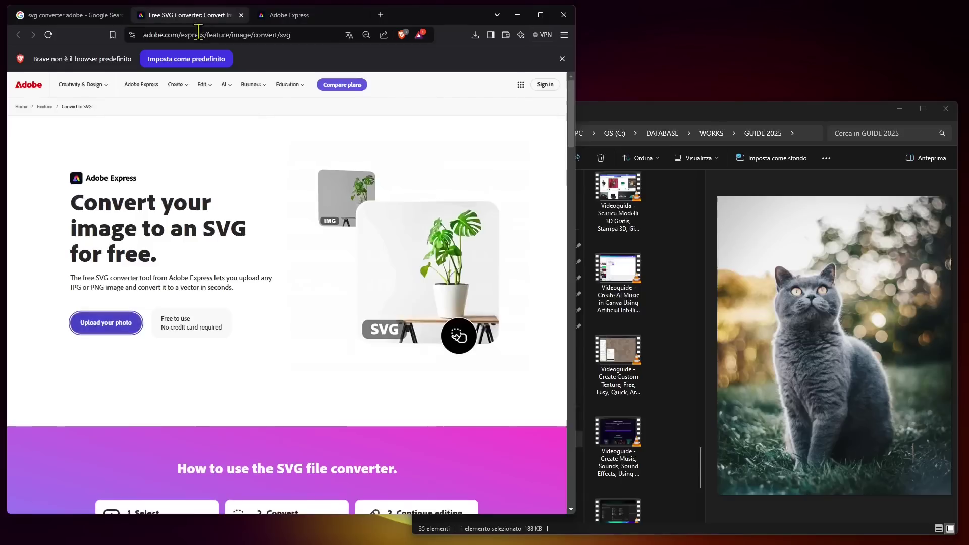
left_click(202, 35)
type("adobe ill")
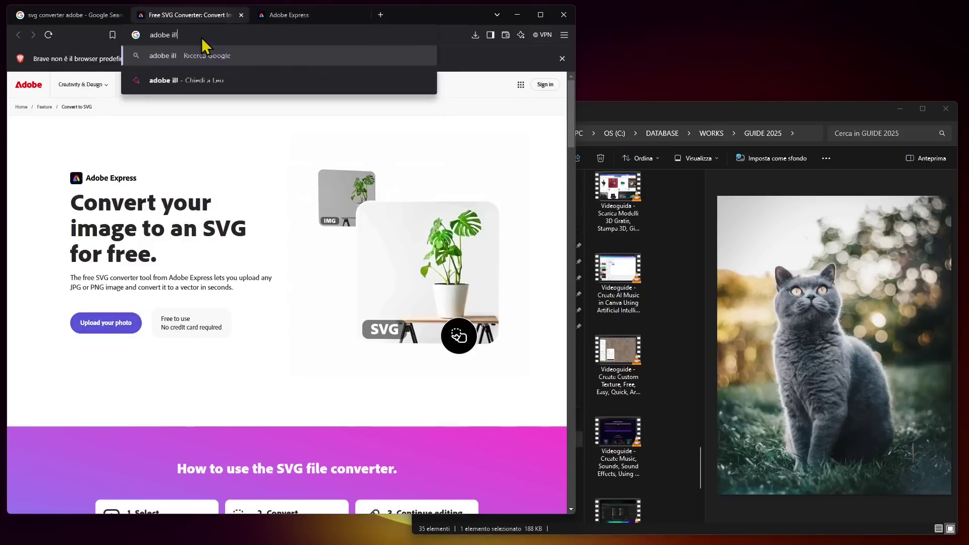
type("ustrator")
key("Return")
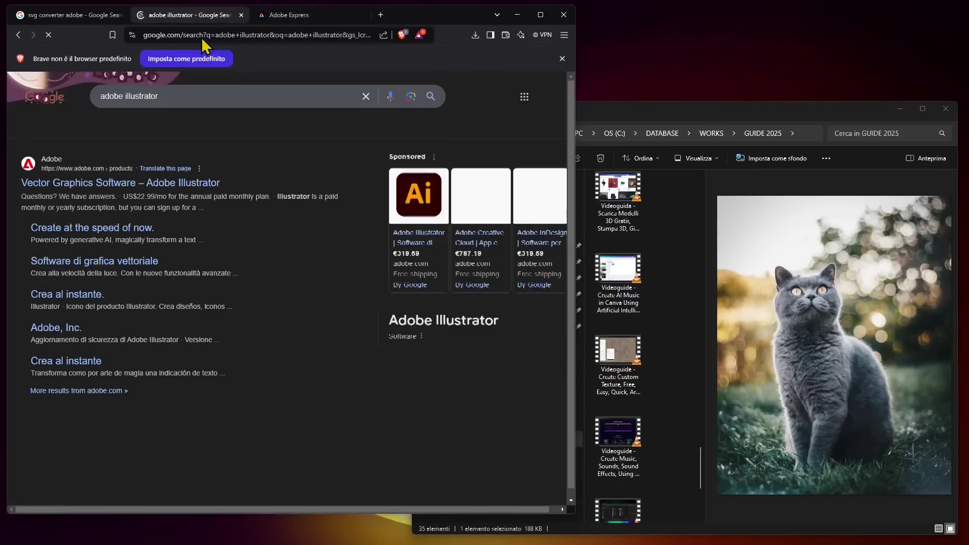
Step: Change the Google search to "adobe inkscape", then return to the SVG converter search results
double_click(165, 97)
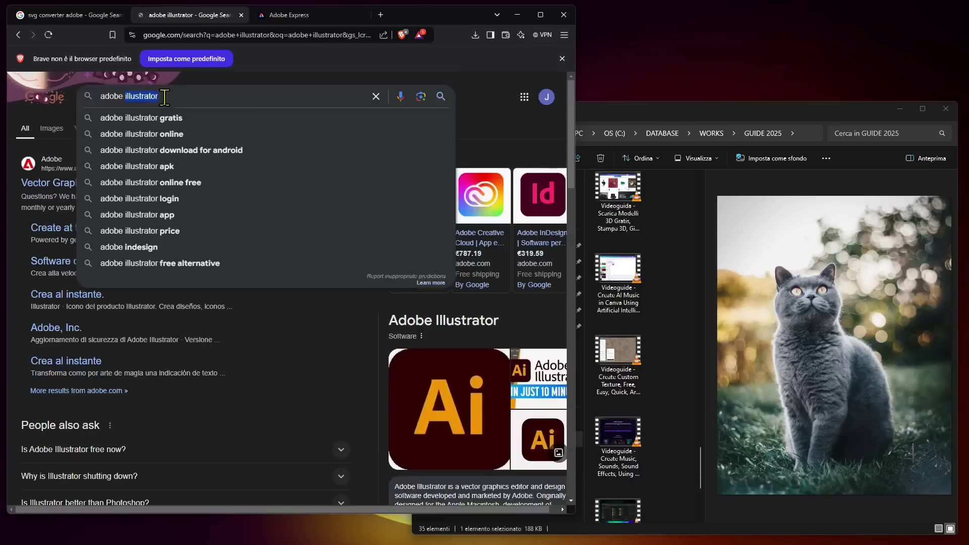
type("inkscape")
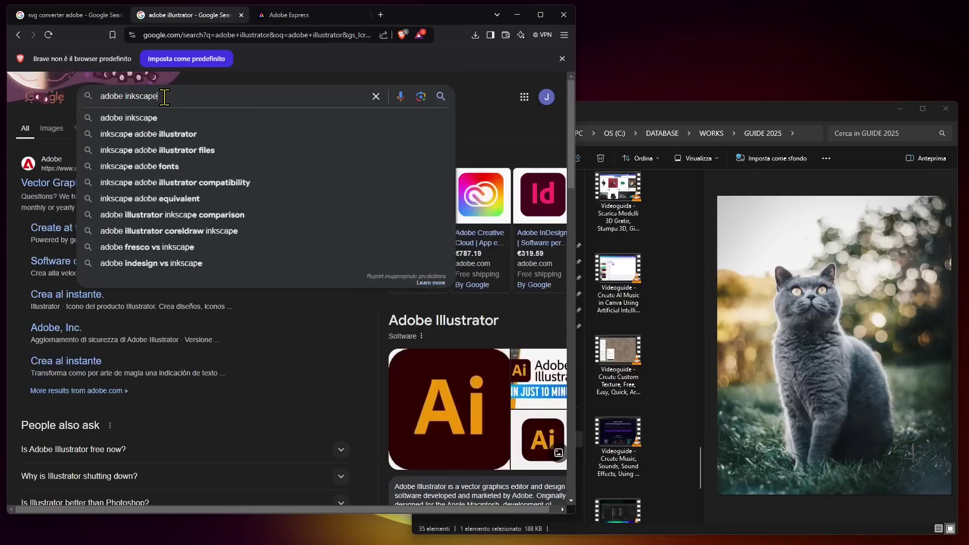
key("Return")
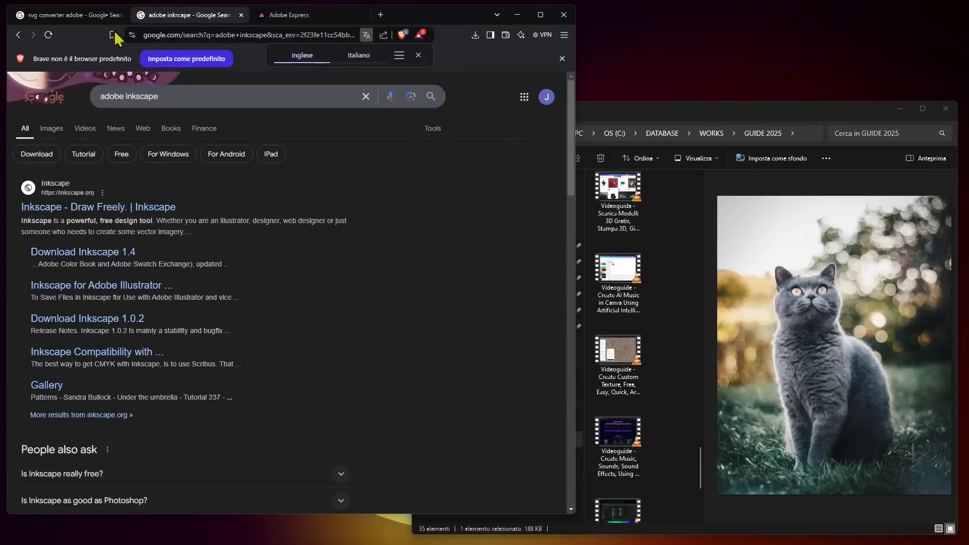
left_click(83, 20)
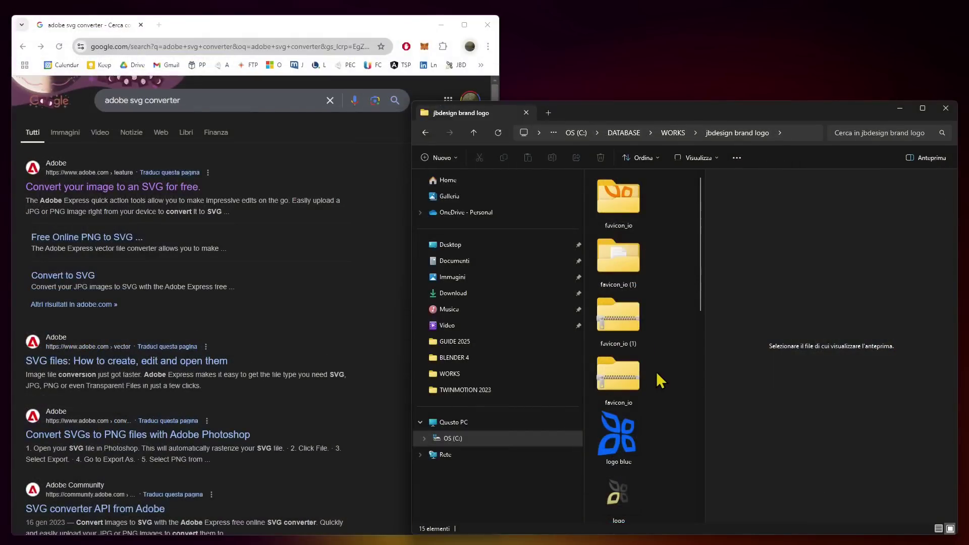
Step: Upload the logo file from the jbdesign brand logo folder to Adobe's free online PNG to SVG converter, and widen the browser window
scroll(657, 375, "down", 2)
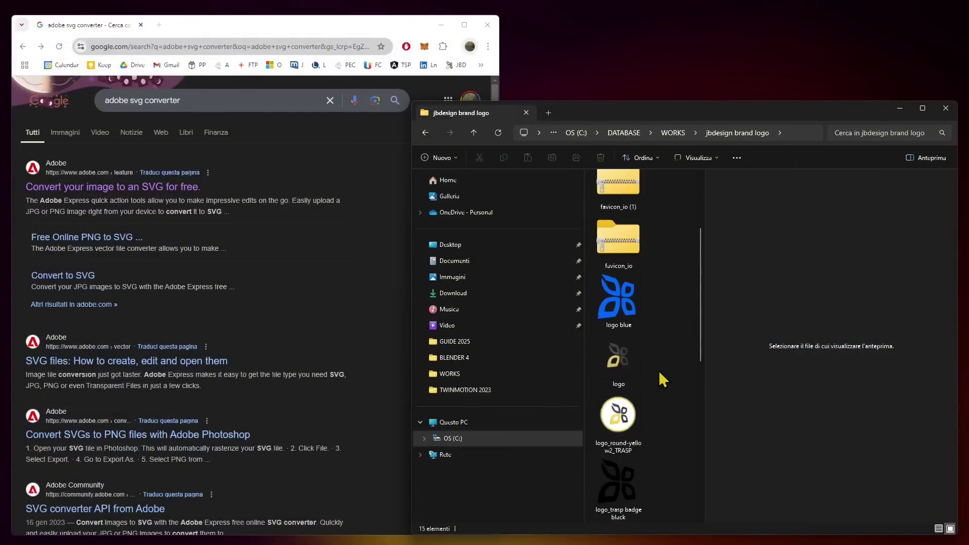
left_click(619, 366)
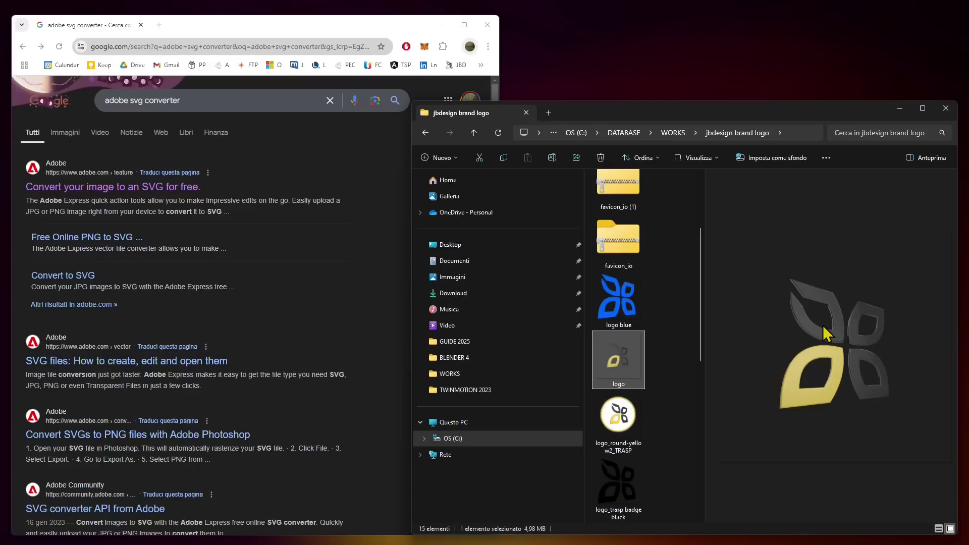
left_click(78, 243)
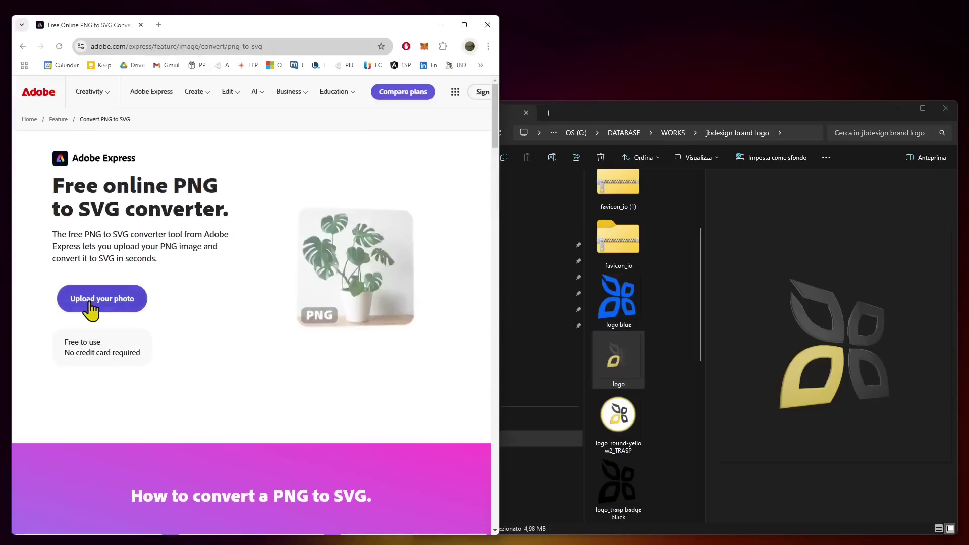
left_click(134, 303)
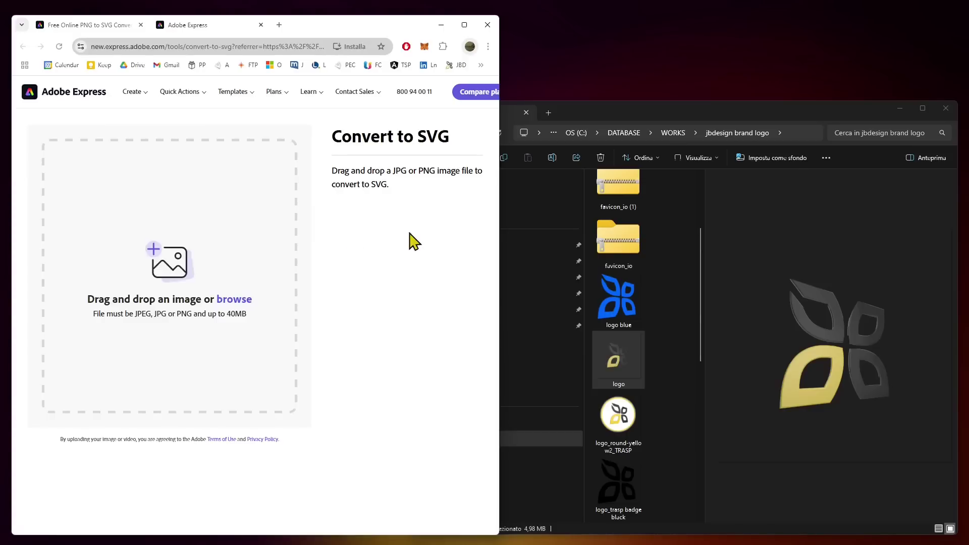
left_click_drag(600, 359, 212, 288)
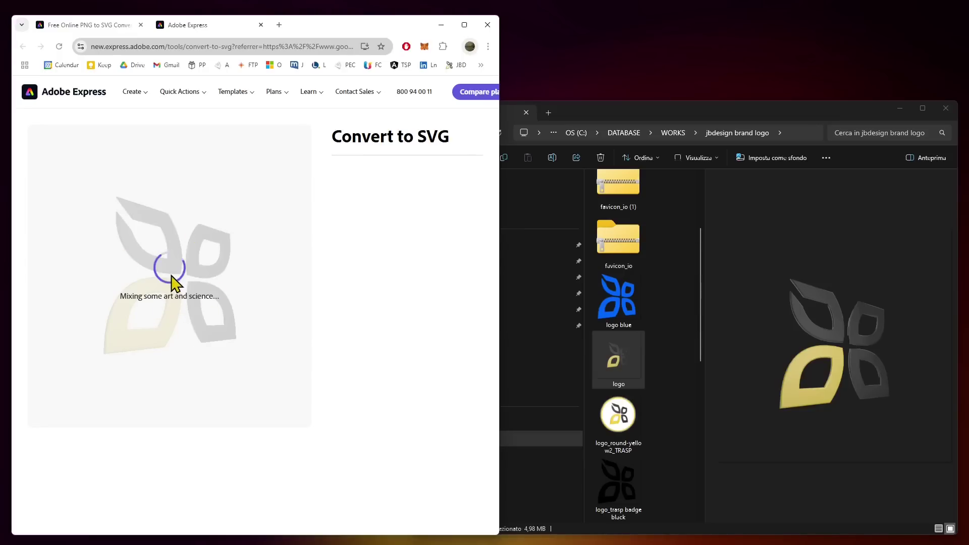
left_click_drag(502, 252, 582, 253)
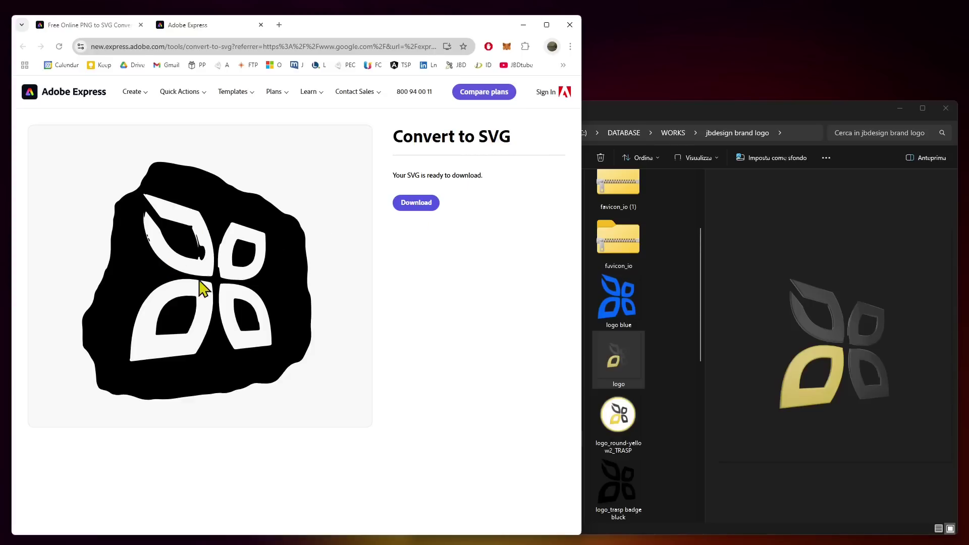
Step: Search Google for "svg" in a duplicate of the converter page, look through the results, and close that page to return to the converted logo
right_click(205, 24)
left_click(250, 115)
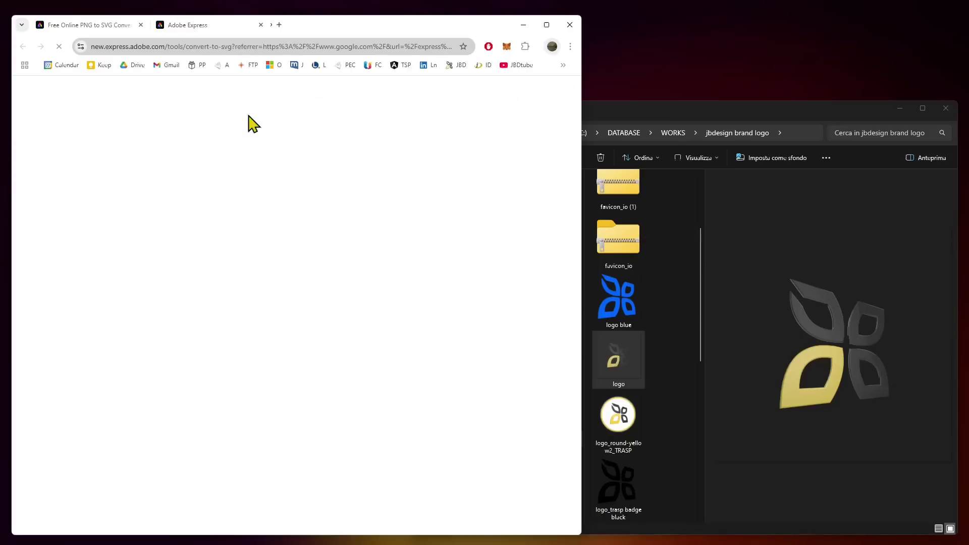
left_click(260, 46)
type("svg")
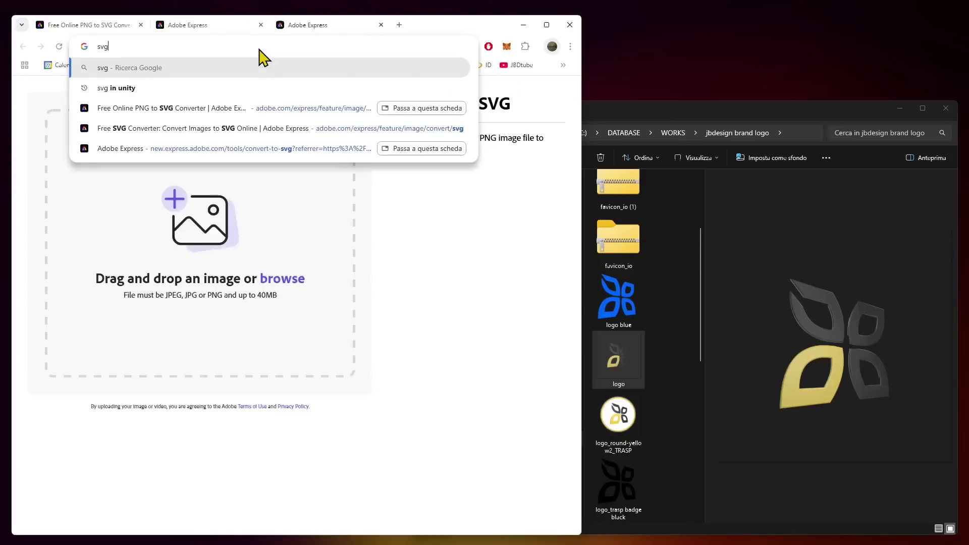
key("Return")
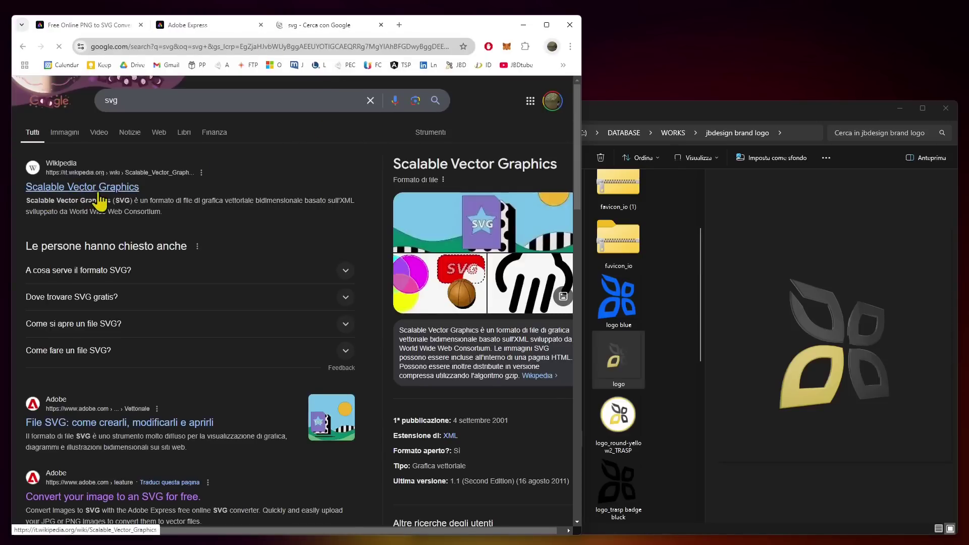
scroll(474, 369, "down", 3)
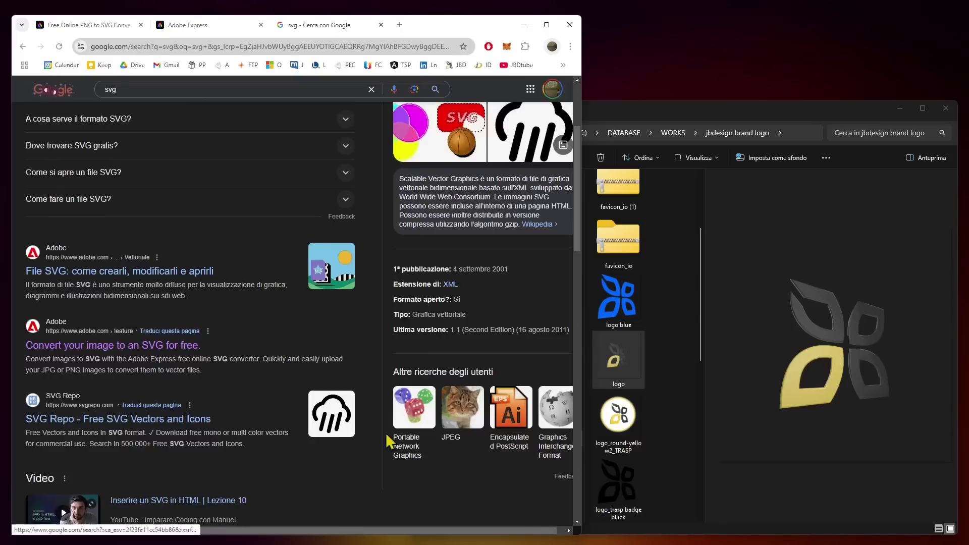
scroll(212, 373, "up", 3)
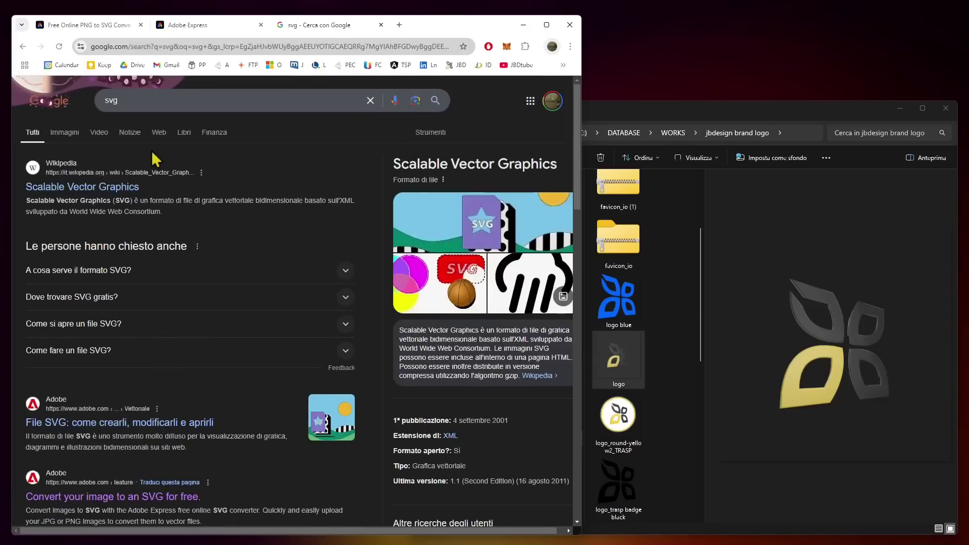
left_click(196, 26)
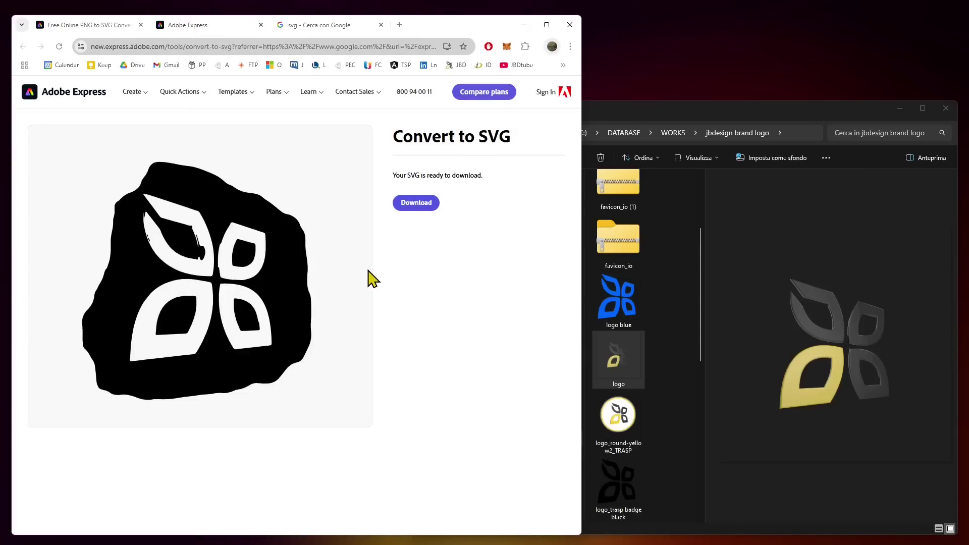
left_click(381, 25)
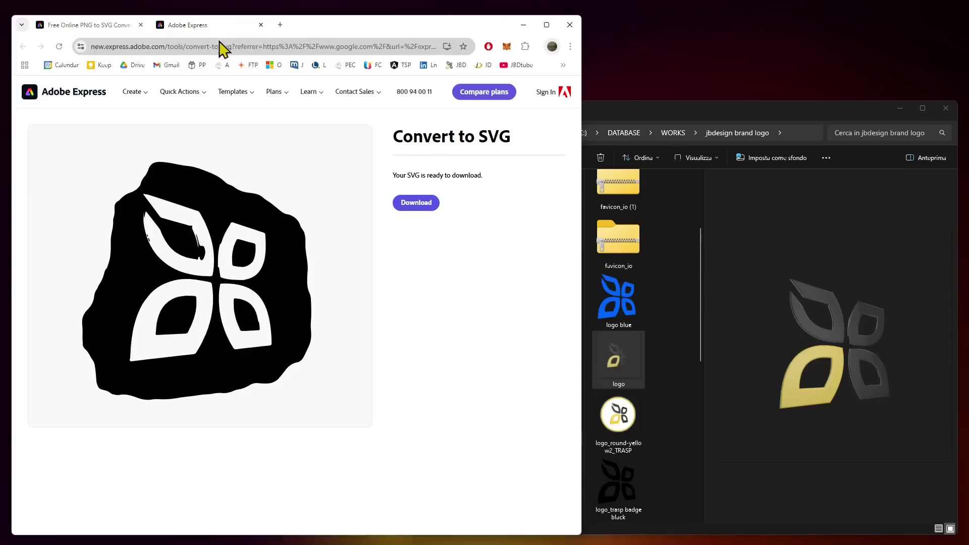
Step: Replace the converted logo page with a fresh converter page and try to upload the logo blue file to it
left_click(261, 25)
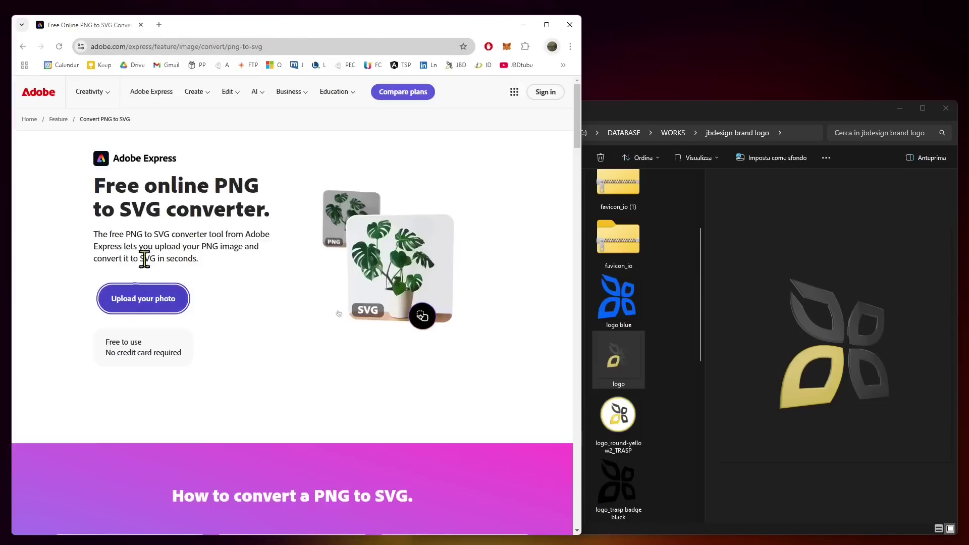
left_click(140, 306)
left_click(613, 300)
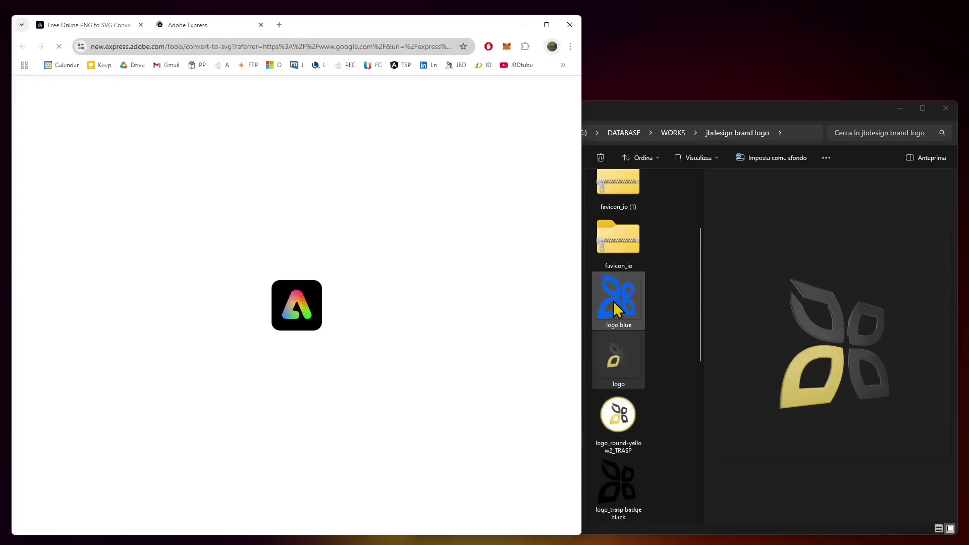
left_click_drag(638, 321, 207, 282)
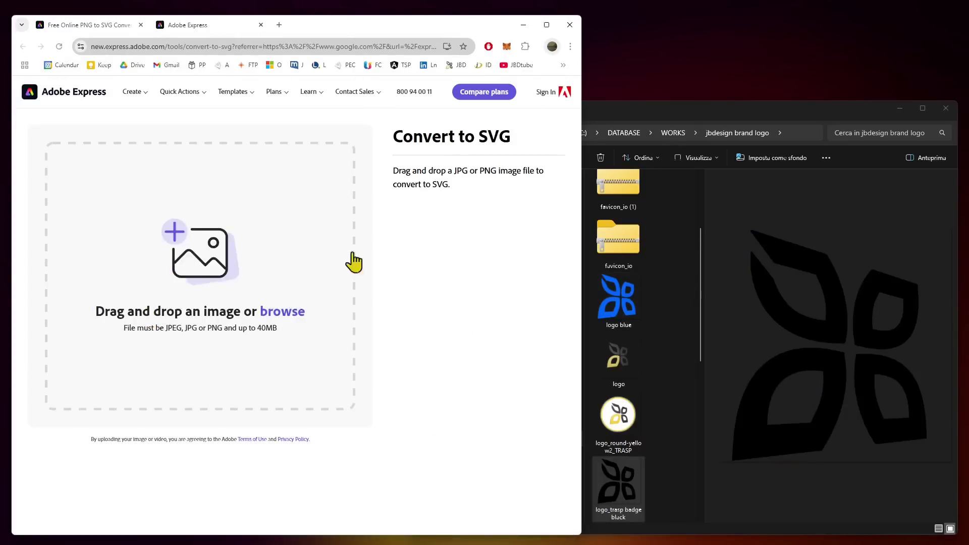
Step: Upload the logo_trasp badge black file to the SVG converter for conversion, then close its result page
left_click_drag(701, 329, 697, 391)
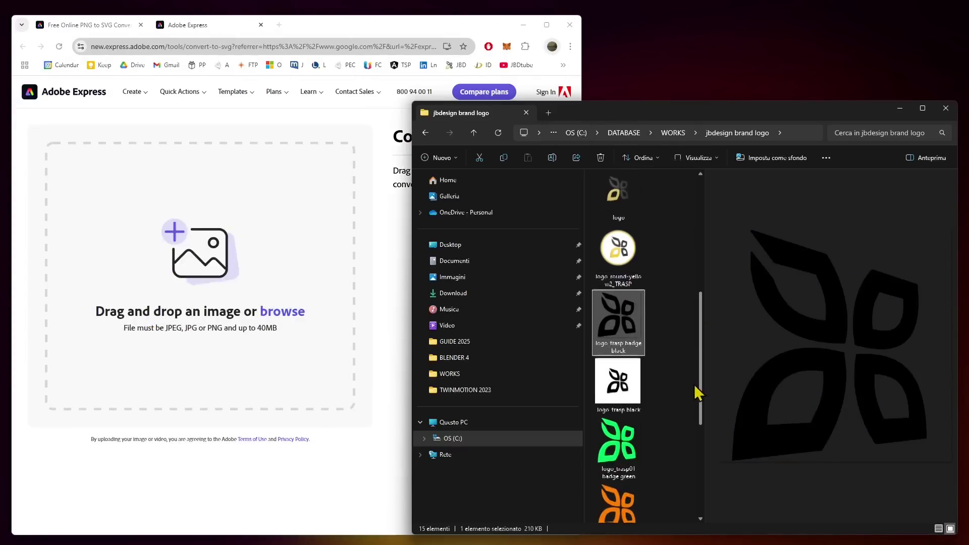
left_click_drag(618, 323, 227, 270)
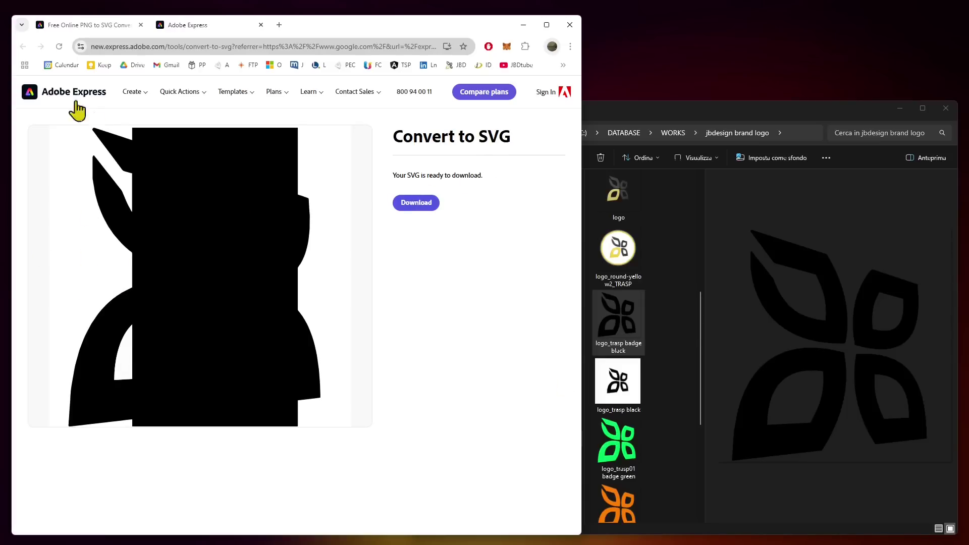
left_click(261, 25)
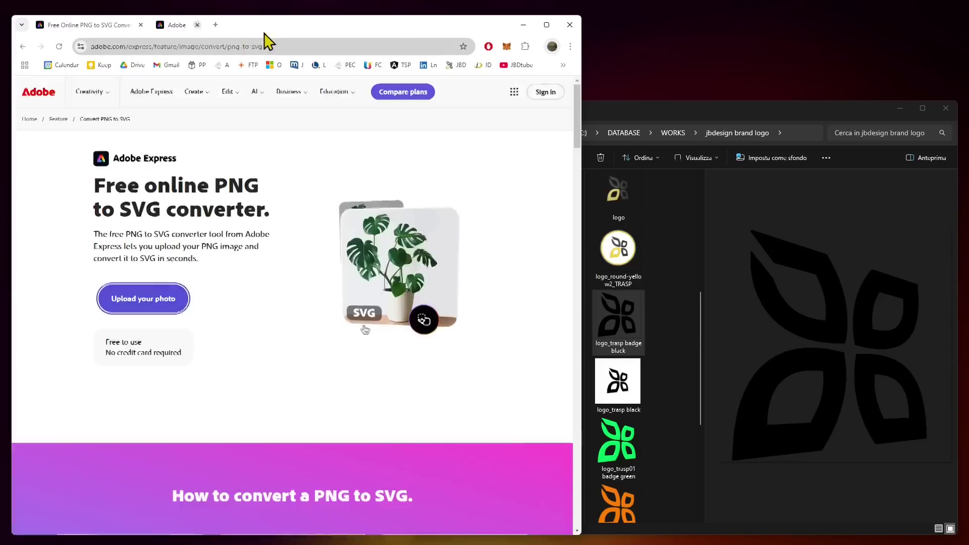
Step: Open a fresh converter upload page and convert the logo_trasp black file from the jbdesign brand logo folder to SVG
left_click(144, 298)
scroll(634, 392, "down", 3)
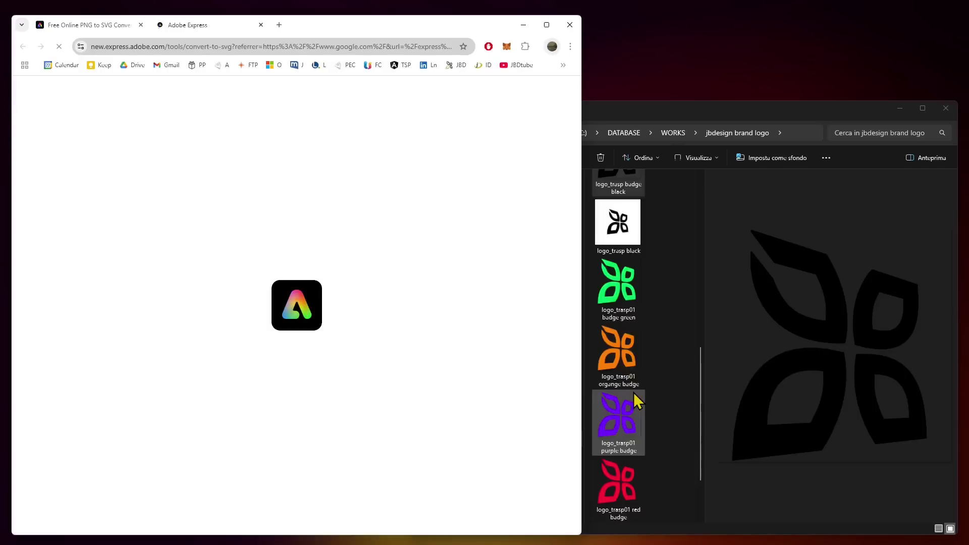
left_click(619, 234)
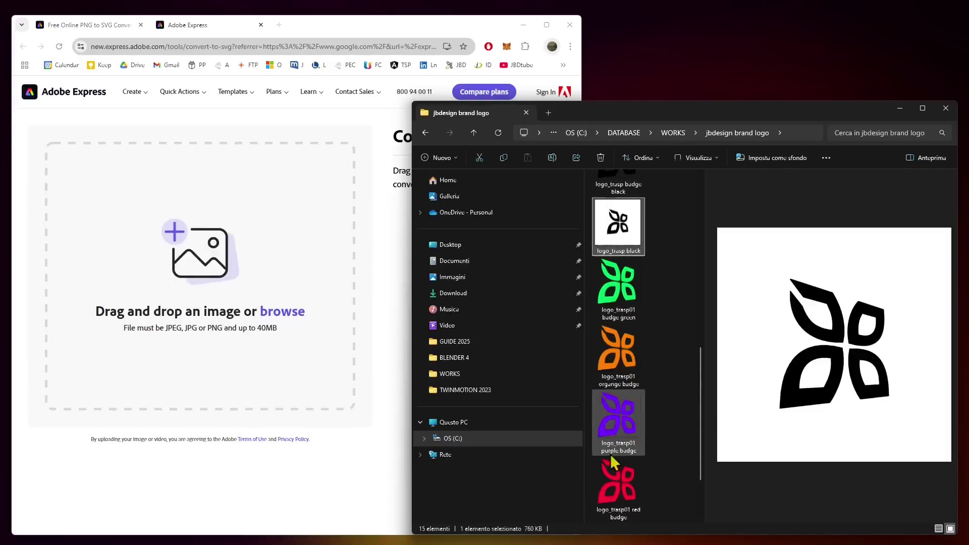
scroll(610, 464, "down", 3)
scroll(642, 339, "up", 3)
left_click_drag(616, 265, 207, 255)
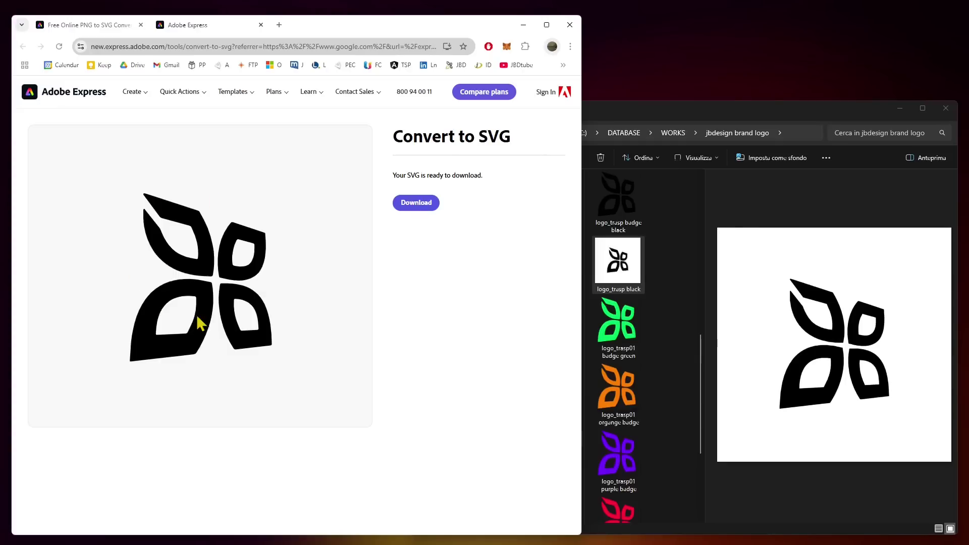
Step: Download the converted logo_trasp black SVG, signing in to an existing Adobe account
left_click(405, 204)
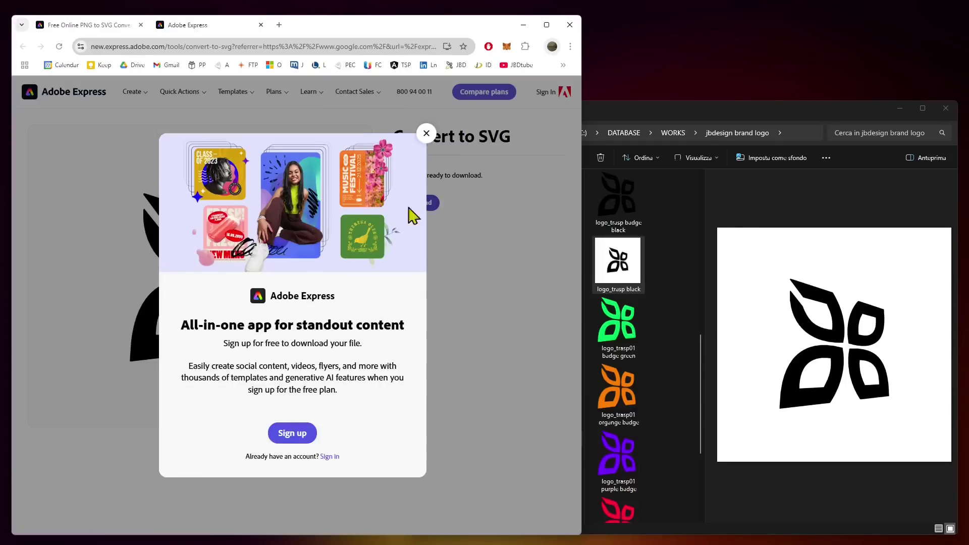
left_click(330, 457)
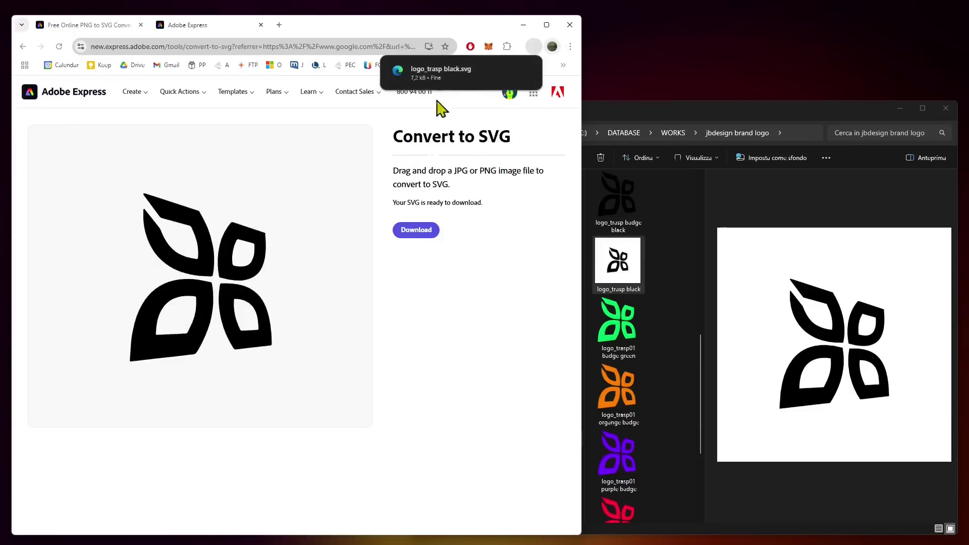
mouse_move(438, 80)
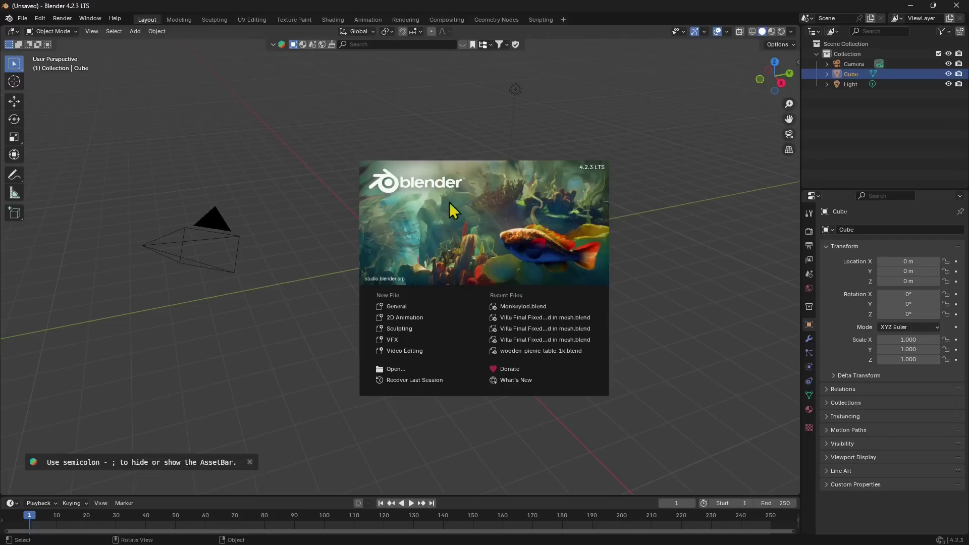
Step: Switch to Blender, dismiss the splash screen and delete the default cube from the new scene
left_click(365, 250)
left_click(399, 233)
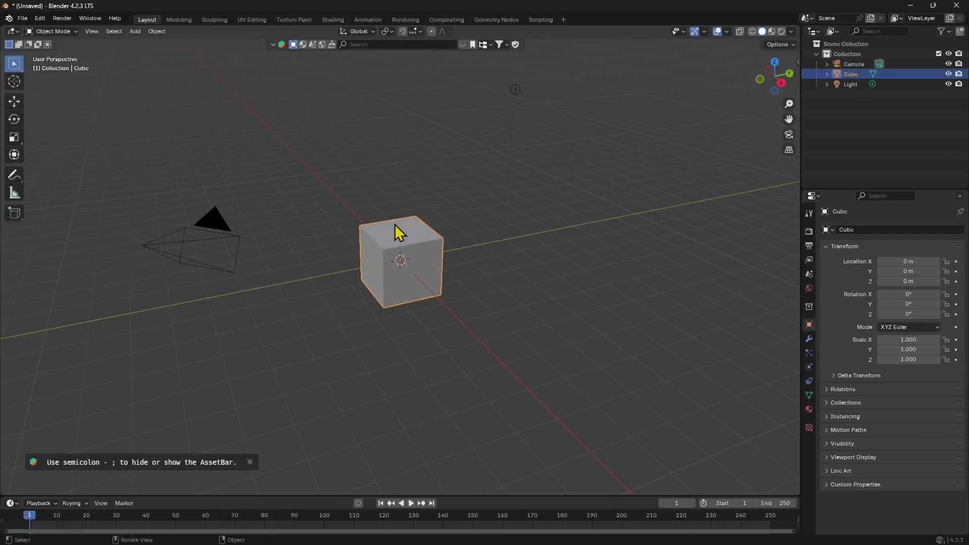
key("Delete")
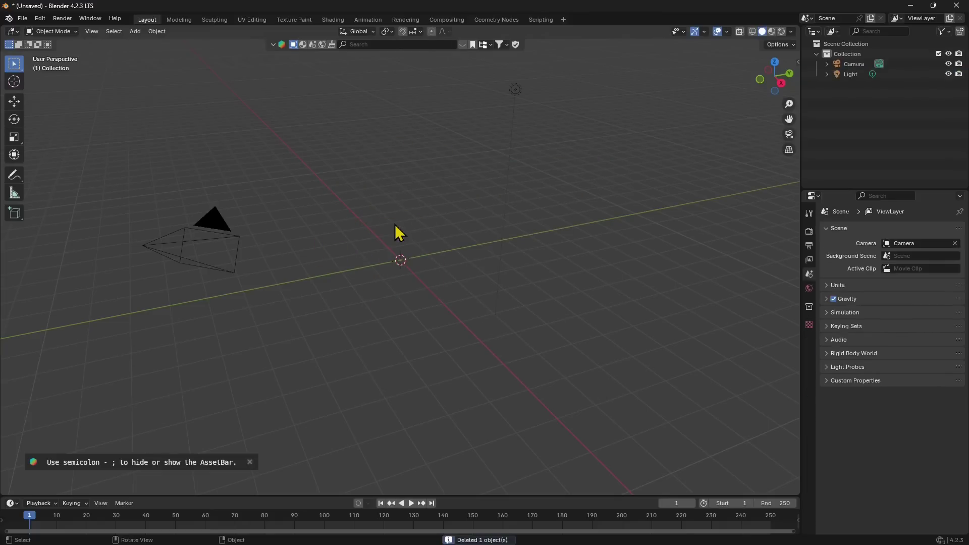
Step: Import logo_trasp black.svg into the empty scene as Scalable Vector Graphics
left_click(23, 21)
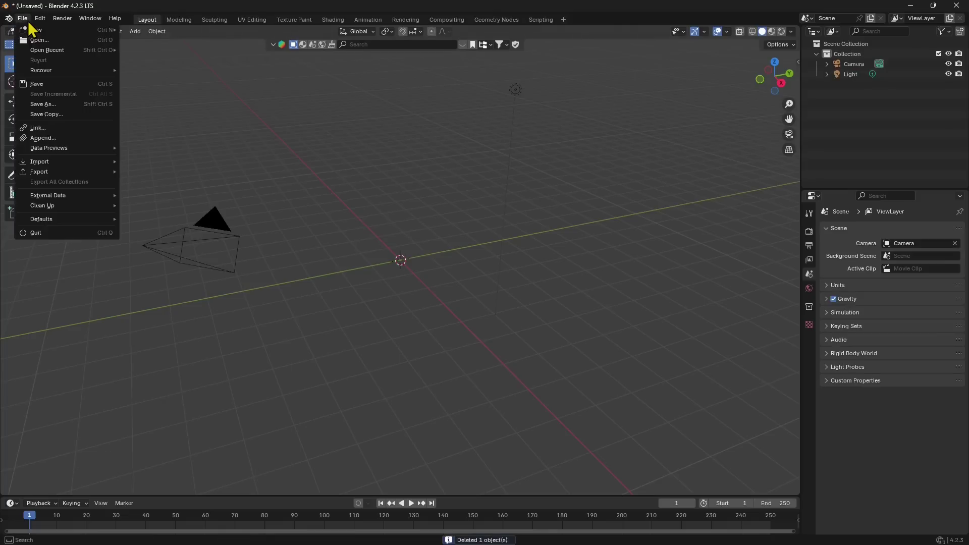
mouse_move(43, 164)
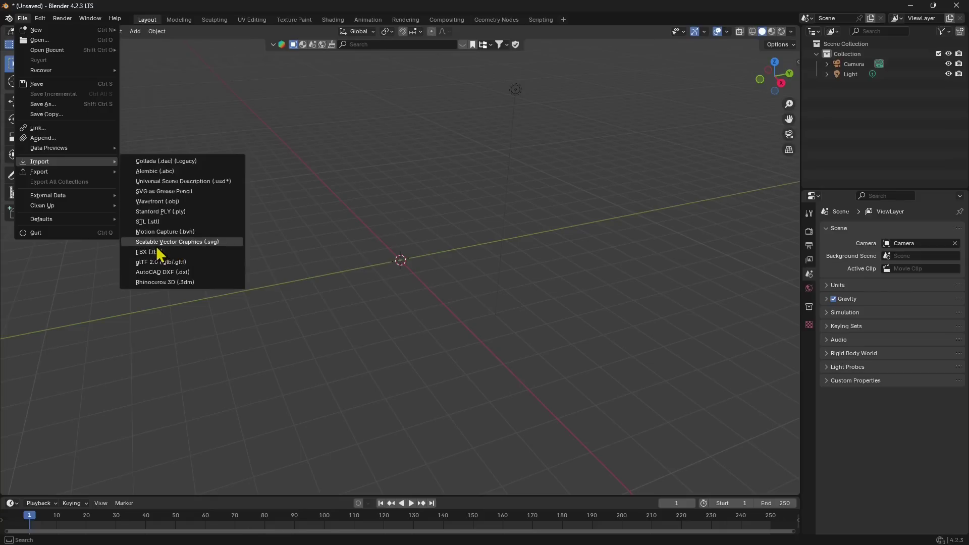
left_click(186, 245)
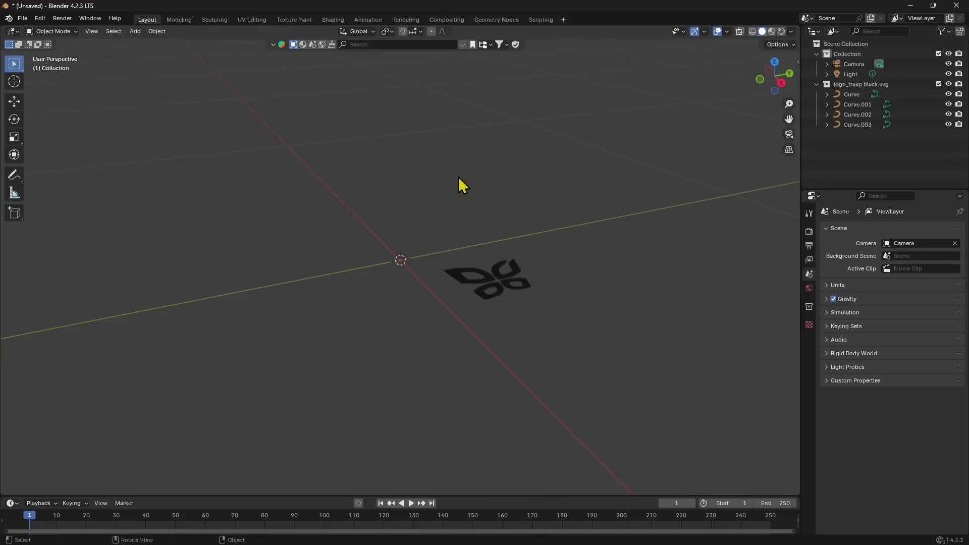
Step: Examine the imported logo from several angles, selecting single petal curves to check that they are separate objects
scroll(378, 350, "up", 2)
middle_click_drag(378, 351, 518, 334)
left_click(530, 283)
middle_click_drag(531, 285, 404, 276)
left_click(412, 220)
middle_click_drag(394, 232, 437, 243)
left_click(441, 208)
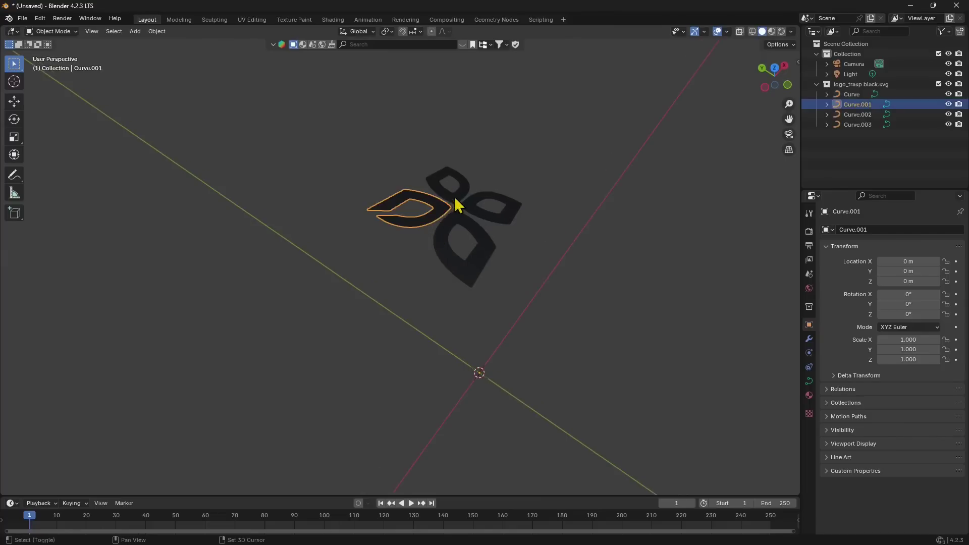
Step: Select all four petal curves of the logo together, with Curve.001 as the active object
left_click(452, 195, "shift")
left_click(497, 225, "shift")
left_click(456, 276, "shift")
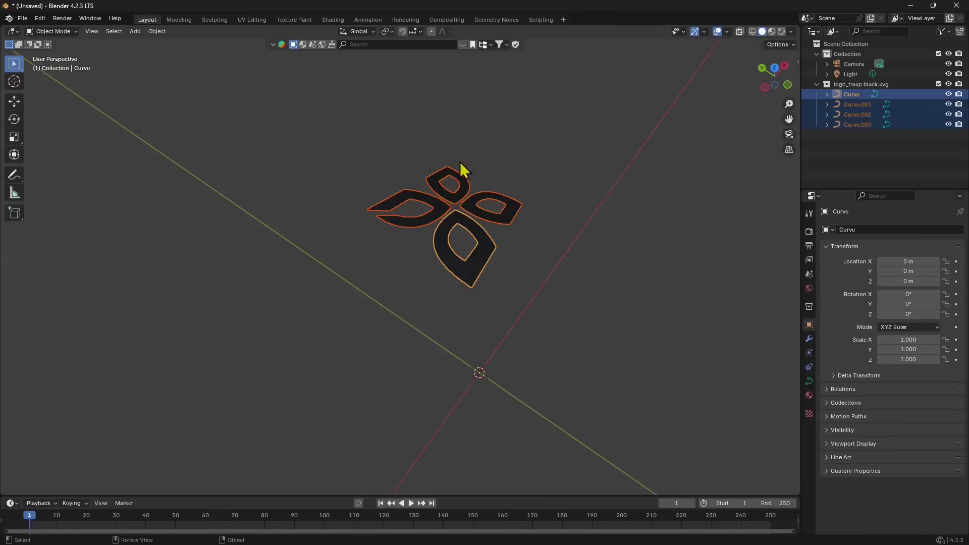
left_click(504, 277)
left_click(471, 246)
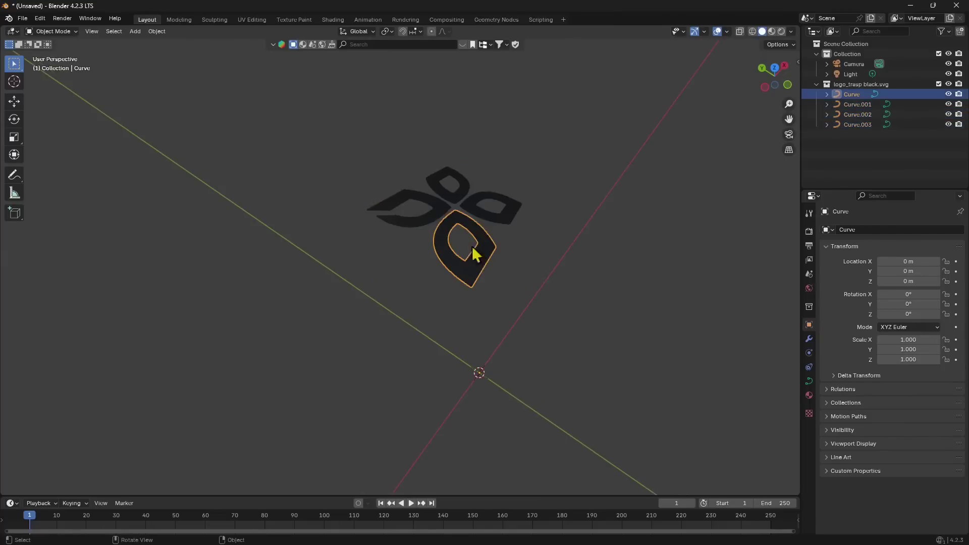
left_click(477, 212, "shift")
left_click(449, 190, "shift")
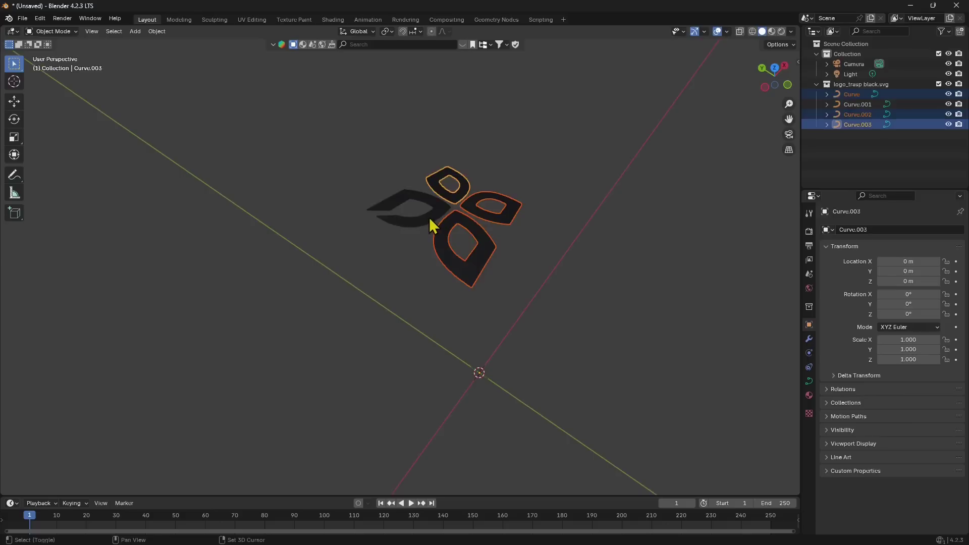
left_click(429, 217, "shift")
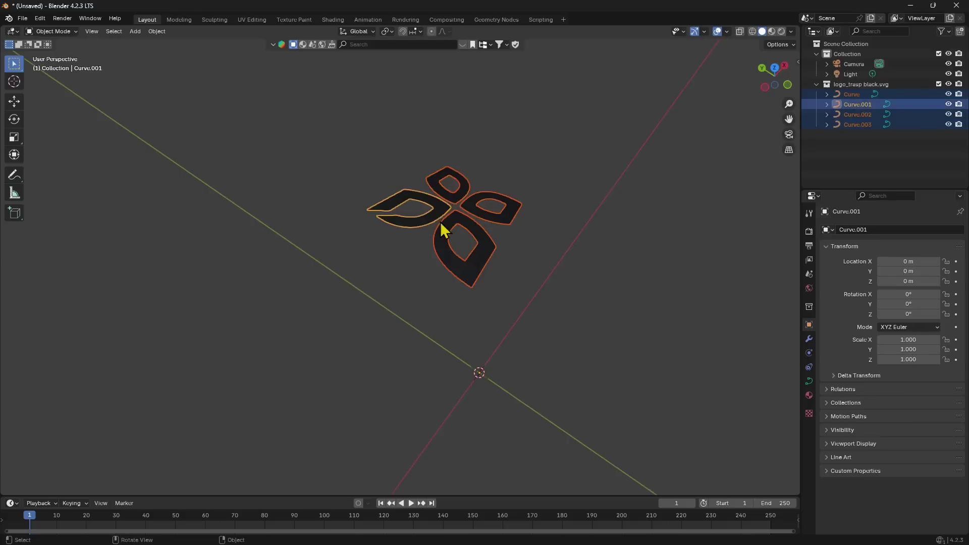
Step: Extrude the logo's petal curves one by one, giving Curve.002 an extrusion of 0.04 m and Curve.003 0.03 m
left_click(804, 383)
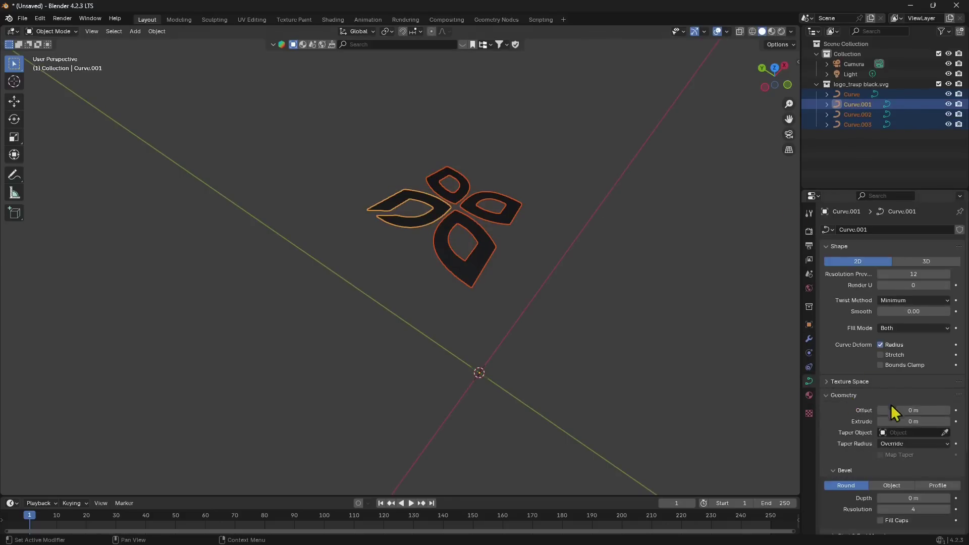
mouse_move(891, 421)
left_mouse_down()
mouse_move(934, 425)
mouse_move(906, 421)
left_mouse_up()
left_click(461, 262)
left_click(504, 220)
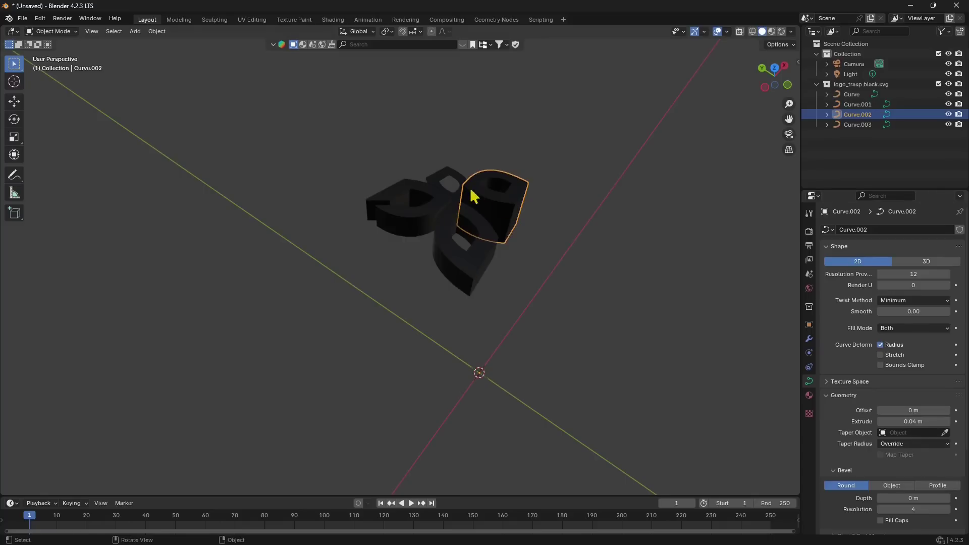
left_click(456, 188)
mouse_move(911, 422)
left_mouse_down()
mouse_move(938, 421)
mouse_move(914, 421)
left_mouse_up()
Step: Select all four extruded petals and scale them up together about the scene origin
middle_click_drag(453, 273, 407, 151)
left_click_drag(393, 75, 658, 371)
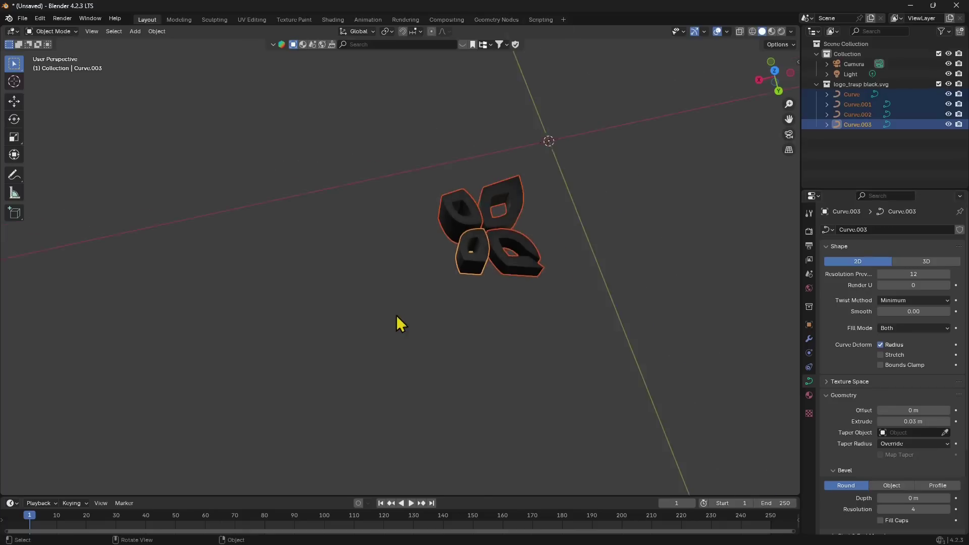
middle_click_drag(396, 314, 354, 298)
left_click(14, 137)
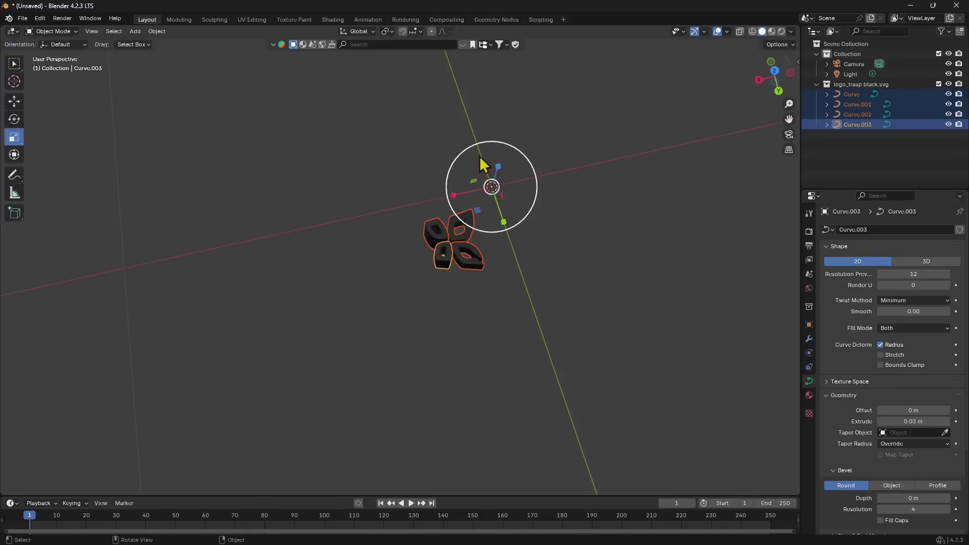
left_click_drag(481, 211, 343, 115)
scroll(454, 225, "down", 9)
middle_click_drag(277, 324, 480, 278)
Step: Set the scene's render engine to Cycles
left_click(809, 232)
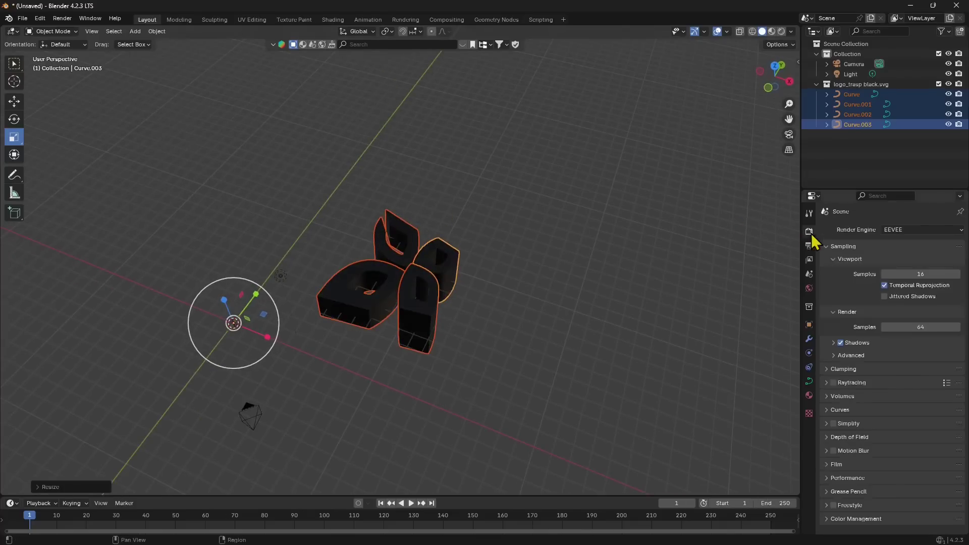
left_click(890, 231)
left_click(902, 268)
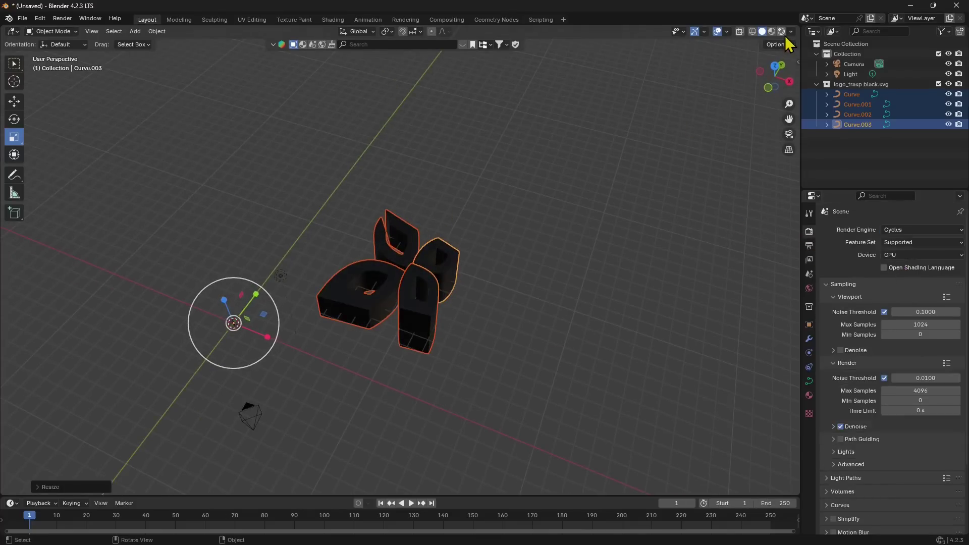
Step: Examine the extruded logo in wireframe, solid, material preview and rendered shading, ending in rendered shading
left_click(753, 31)
scroll(435, 320, "up", 8)
mouse_move(396, 316)
middle_mouse_down()
mouse_move(501, 347)
mouse_move(537, 292)
mouse_move(439, 288)
middle_mouse_up()
scroll(439, 288, "down", 3)
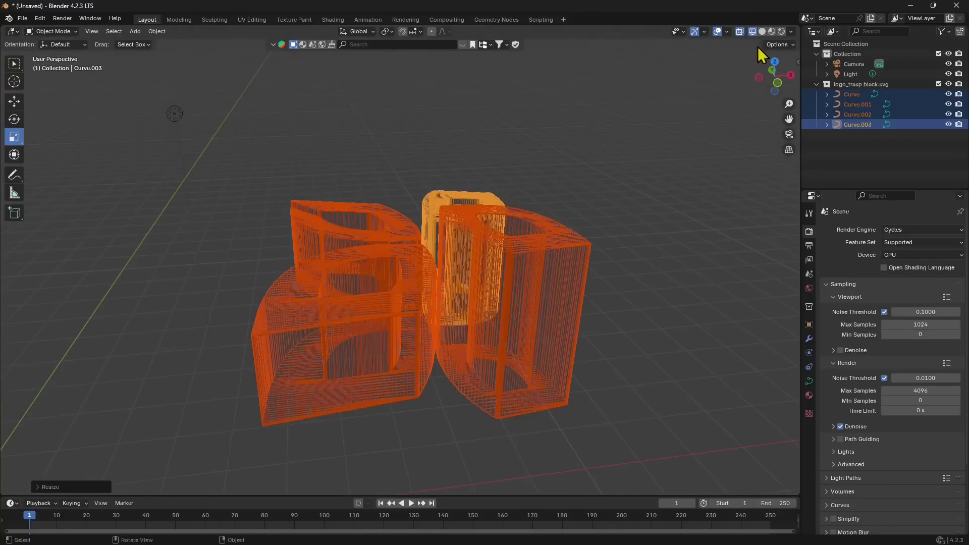
left_click(762, 32)
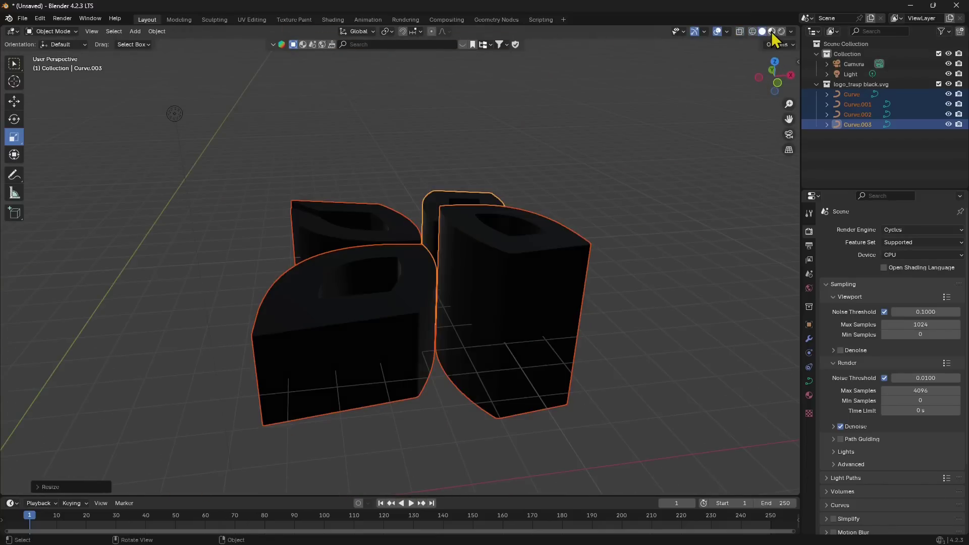
left_click(771, 31)
mouse_move(468, 272)
middle_mouse_down()
mouse_move(353, 398)
mouse_move(480, 399)
mouse_move(392, 361)
middle_mouse_up()
left_click(781, 32)
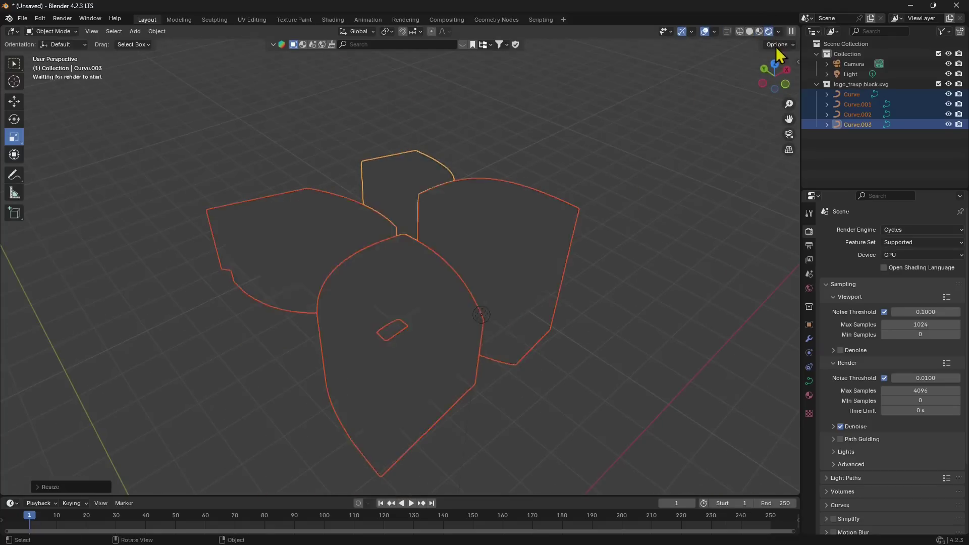
mouse_move(431, 229)
middle_mouse_down()
mouse_move(442, 407)
mouse_move(424, 298)
mouse_move(557, 343)
mouse_move(545, 353)
mouse_move(420, 333)
mouse_move(374, 296)
middle_mouse_up()
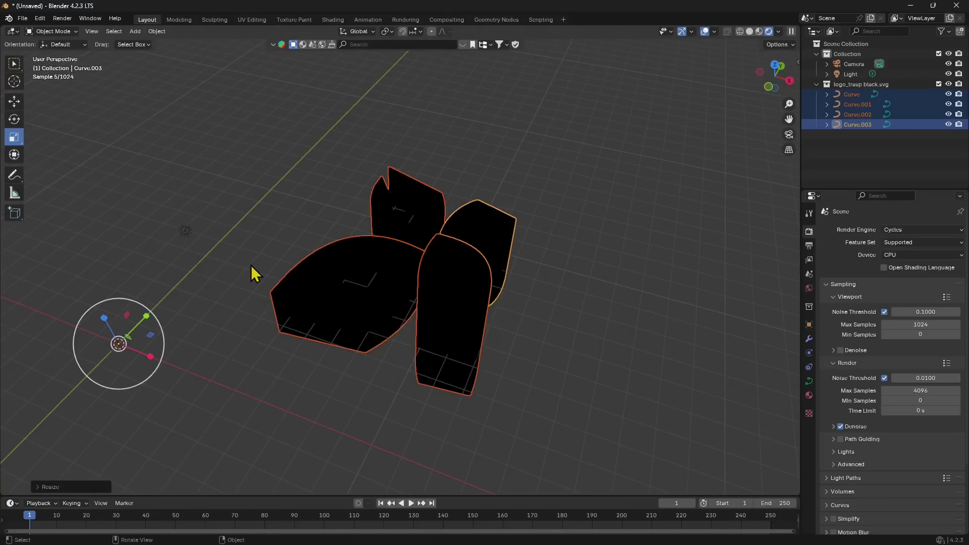
Step: Move the scene light over the centre of the logo, aligning it in top view
left_click(186, 231)
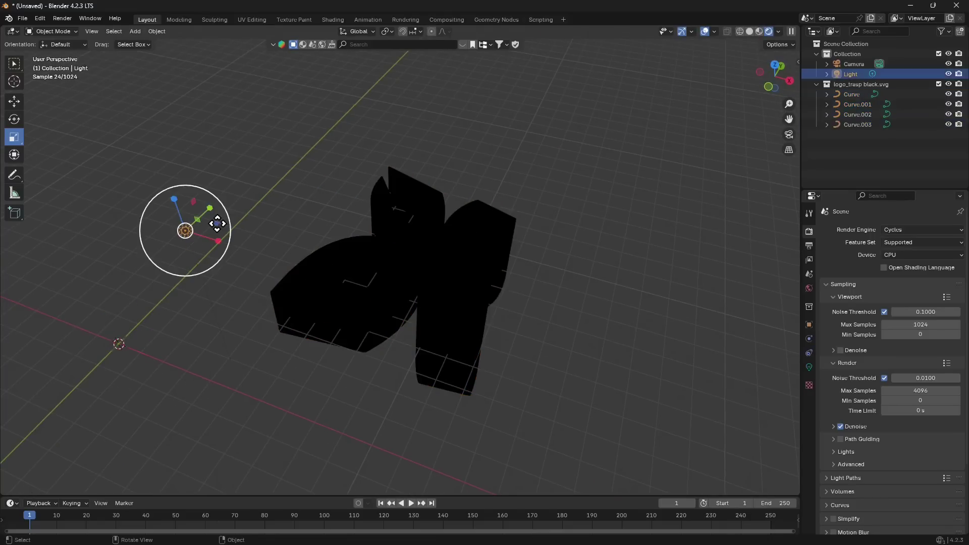
left_click_drag(216, 223, 319, 217)
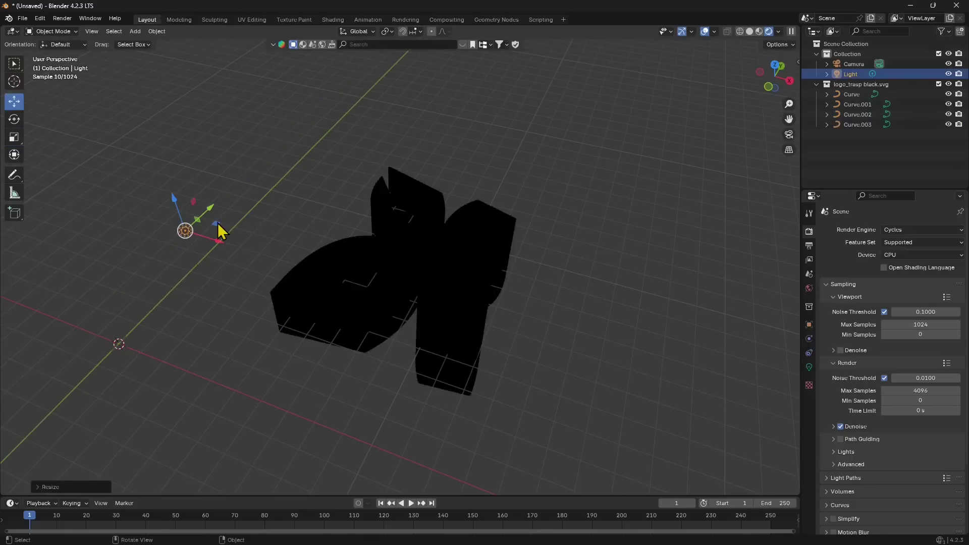
left_click_drag(218, 225, 421, 173)
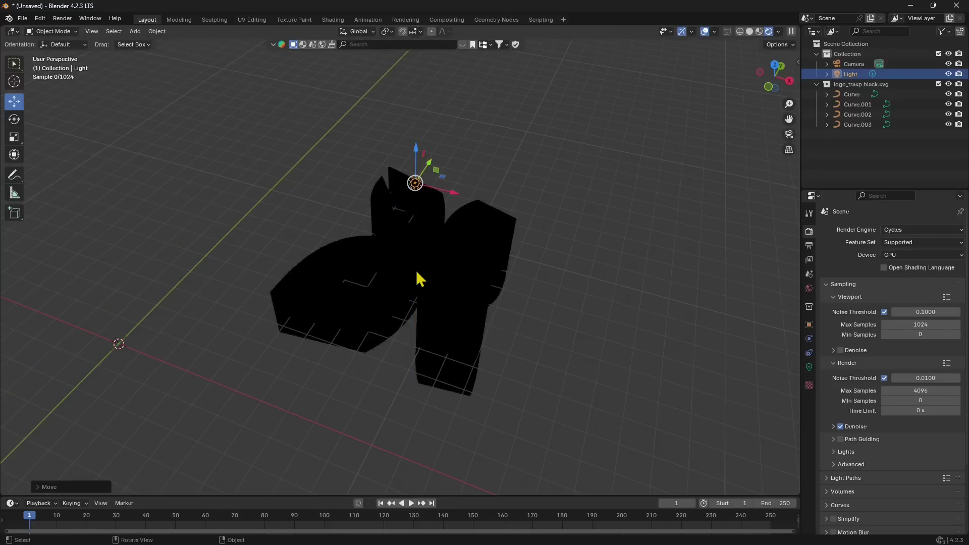
middle_click_drag(417, 275, 797, 304)
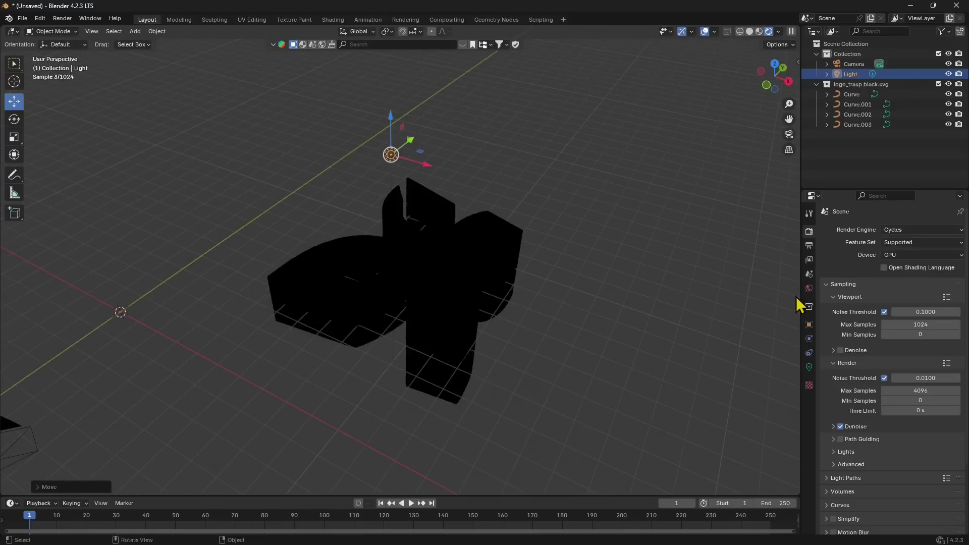
key("KP_7")
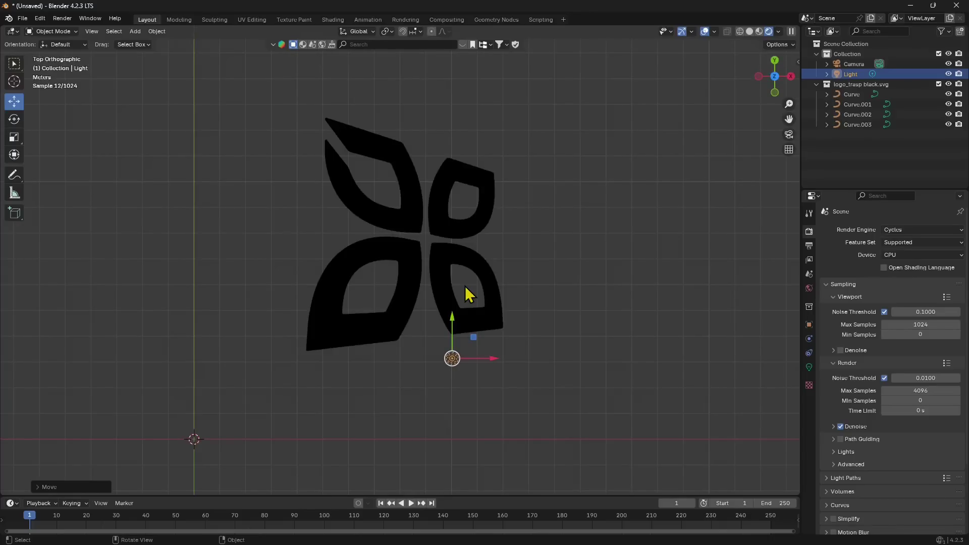
key("ctrl+z")
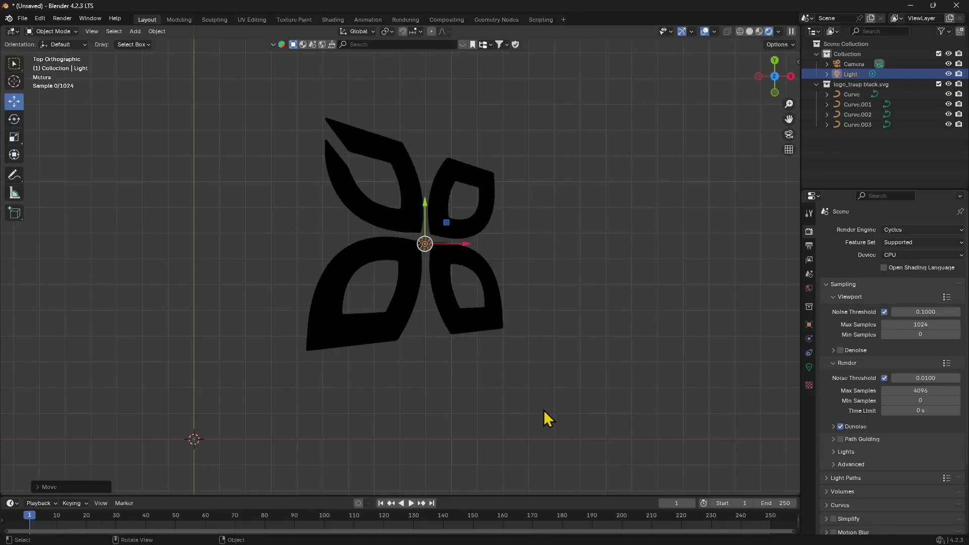
middle_click_drag(544, 410, 580, 354)
Step: Remove the black SVG materials from the logo petals Curve.002 and Curve
left_click(809, 367)
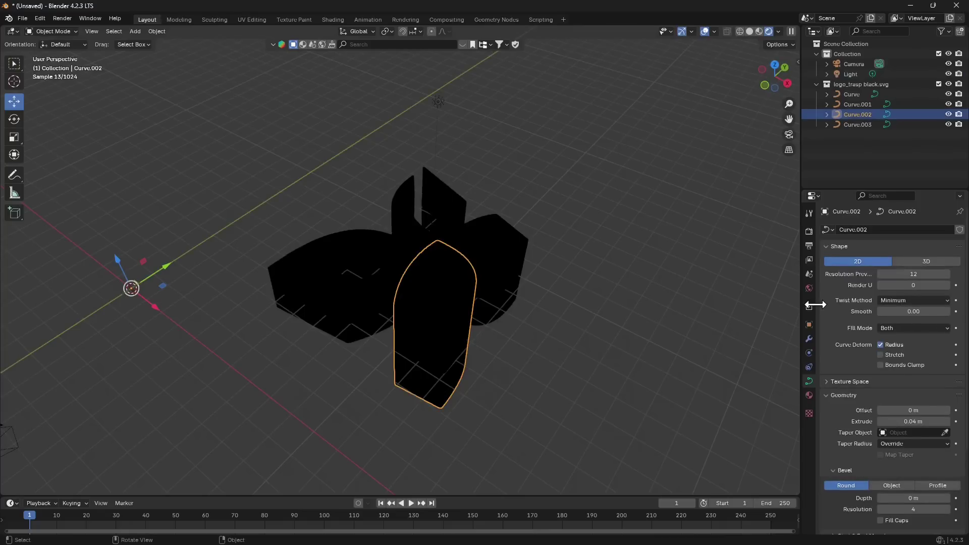
left_click(809, 395)
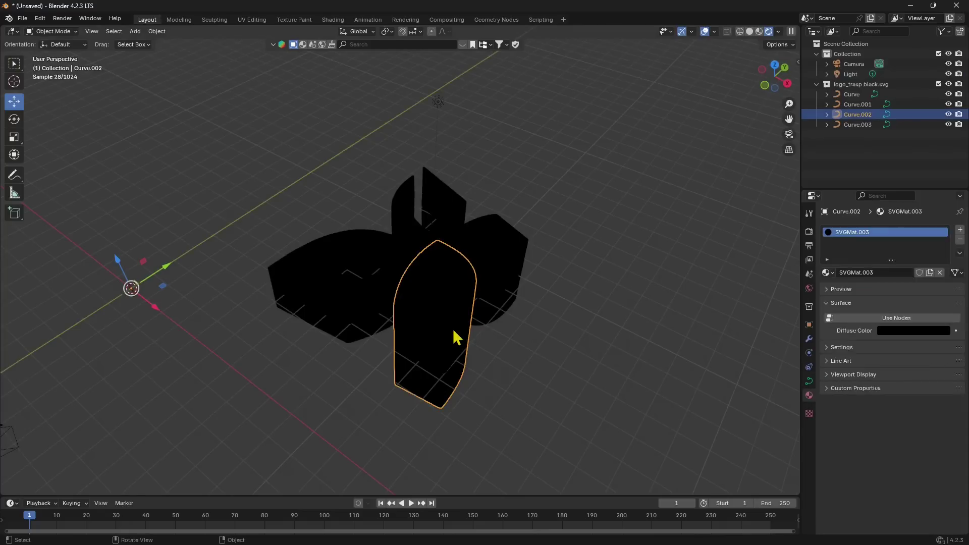
left_click(960, 240)
left_click(402, 232)
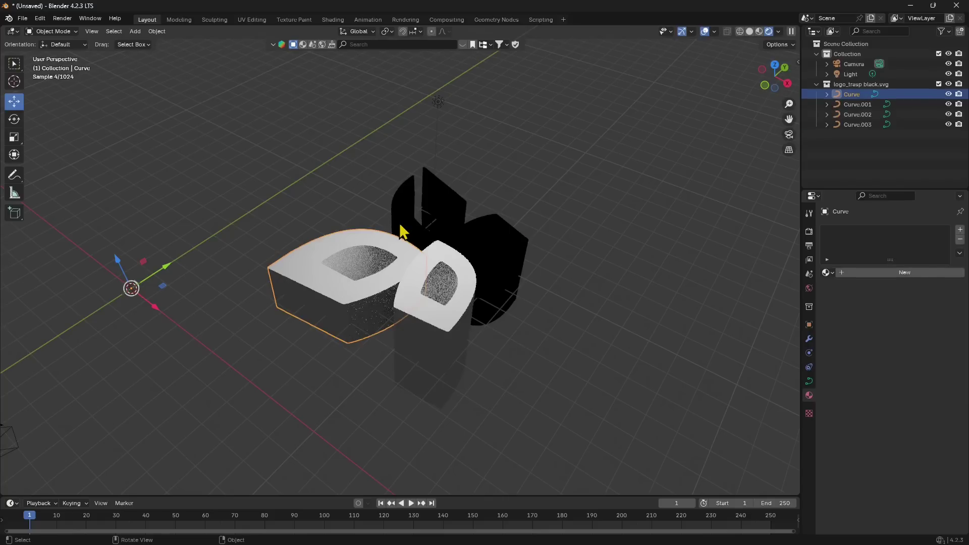
left_click(499, 273)
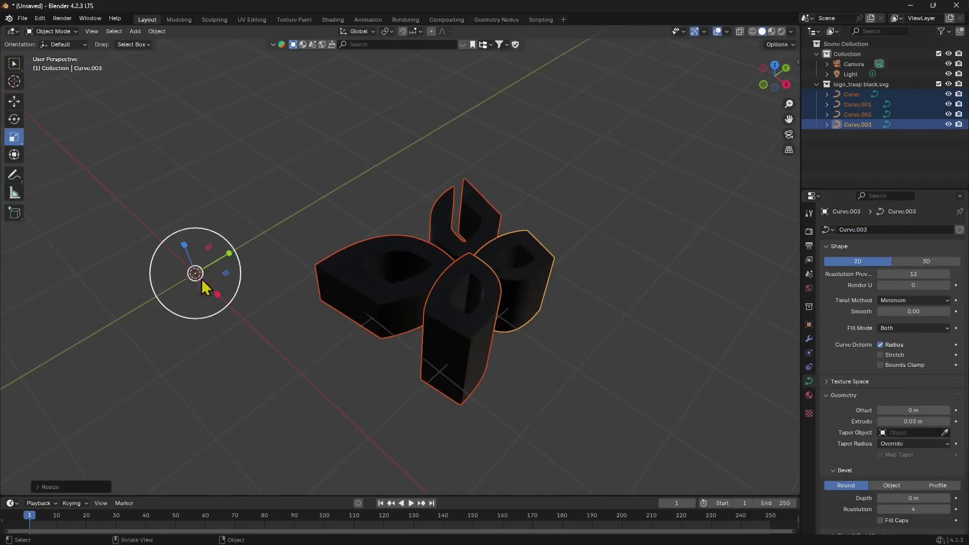
Step: Enlarge the four selected logo petals together with the Scale tool
left_click_drag(203, 295, 217, 331)
scroll(216, 331, "down", 10)
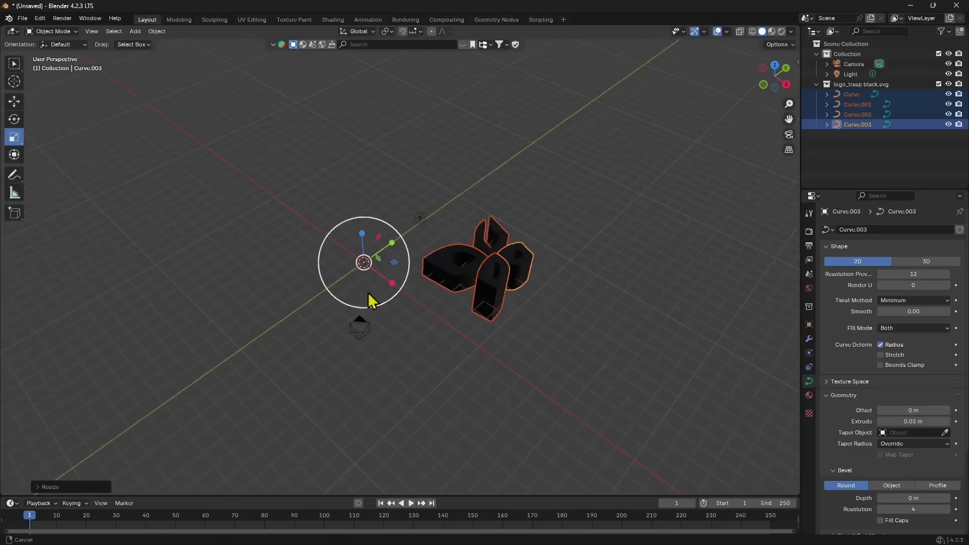